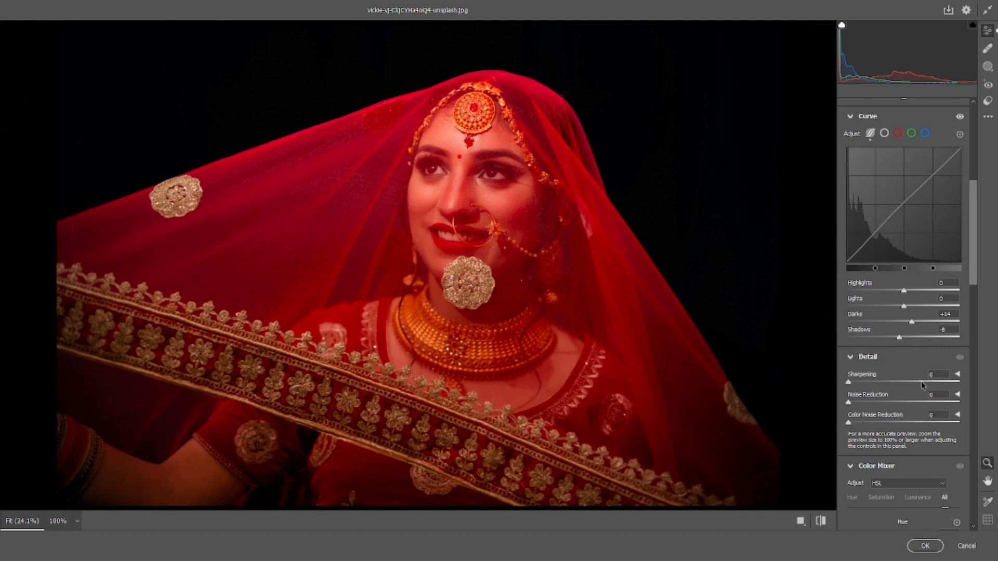
# Set the photo's Sharpening to 111, Noise Reduction to 88 and Color Noise Reduction to 88
pyautogui.click(930, 382)
pyautogui.click(942, 402)
pyautogui.scroll(-5, 902, 341)
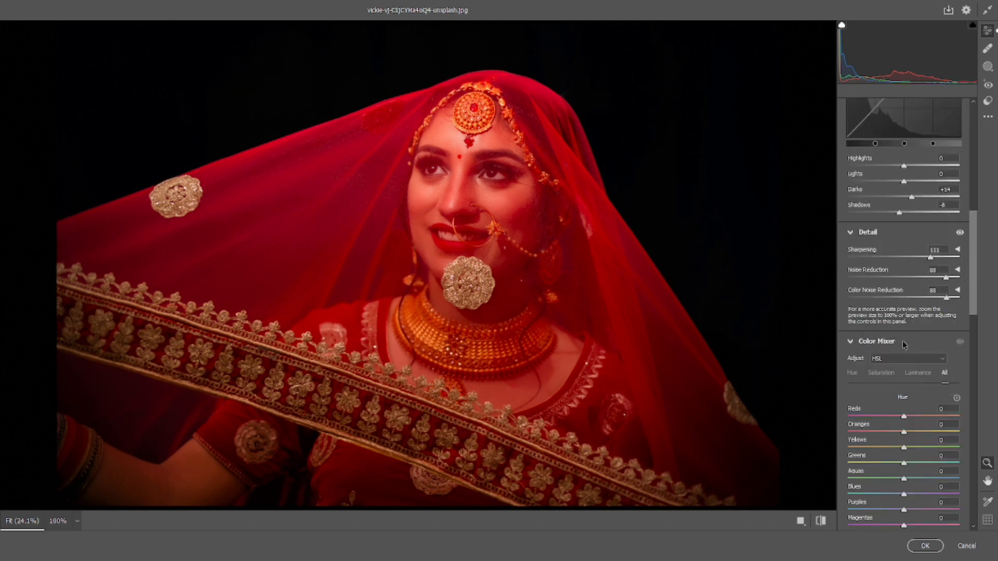
# Shift the Color Mixer hue of the yellows to -99 and of the greens to +49
pyautogui.moveTo(893, 321); pyautogui.dragTo(849, 322)
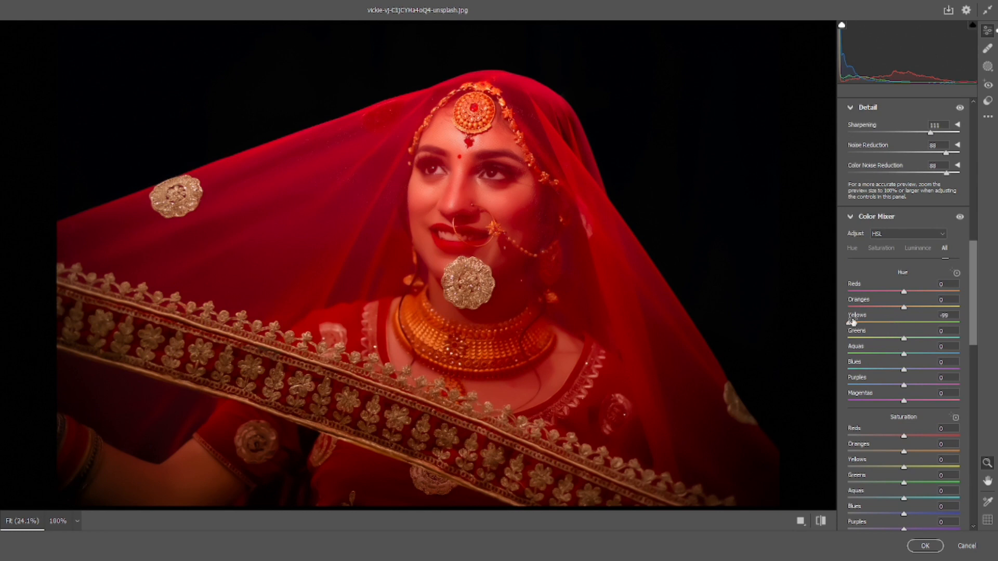
pyautogui.click(910, 339)
pyautogui.moveTo(927, 339)
pyautogui.mouseDown()
pyautogui.moveTo(923, 311)
pyautogui.moveTo(850, 343)
pyautogui.moveTo(914, 332)
pyautogui.mouseUp()
# Set the saturation of the reds to +18 and yellows to -97, and the luminance of the reds to +16 and oranges to +6
pyautogui.scroll(-2, 911, 333)
pyautogui.scroll(-1, 897, 353)
pyautogui.scroll(-1, 897, 351)
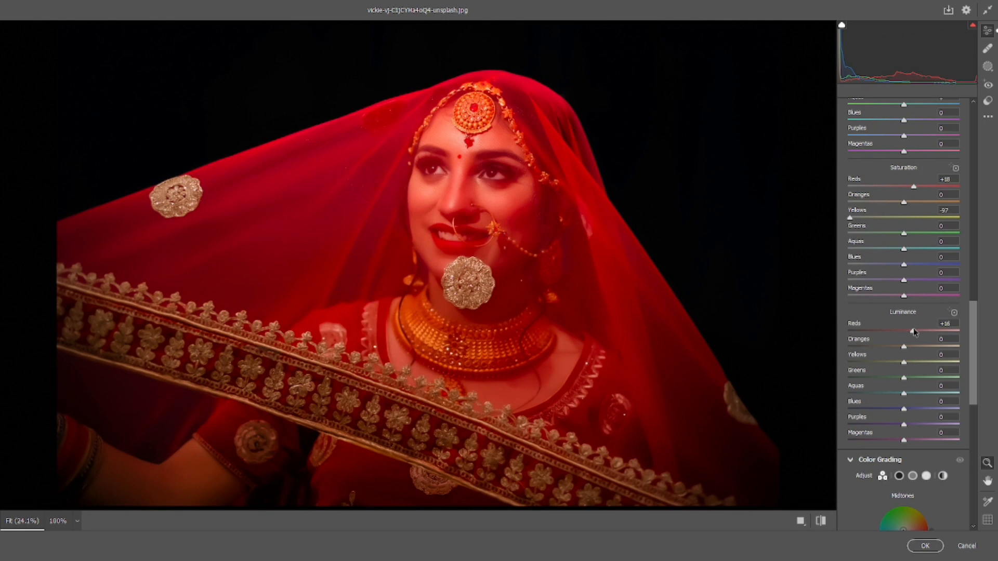
pyautogui.moveTo(905, 345); pyautogui.dragTo(907, 346)
pyautogui.scroll(-2, 909, 350)
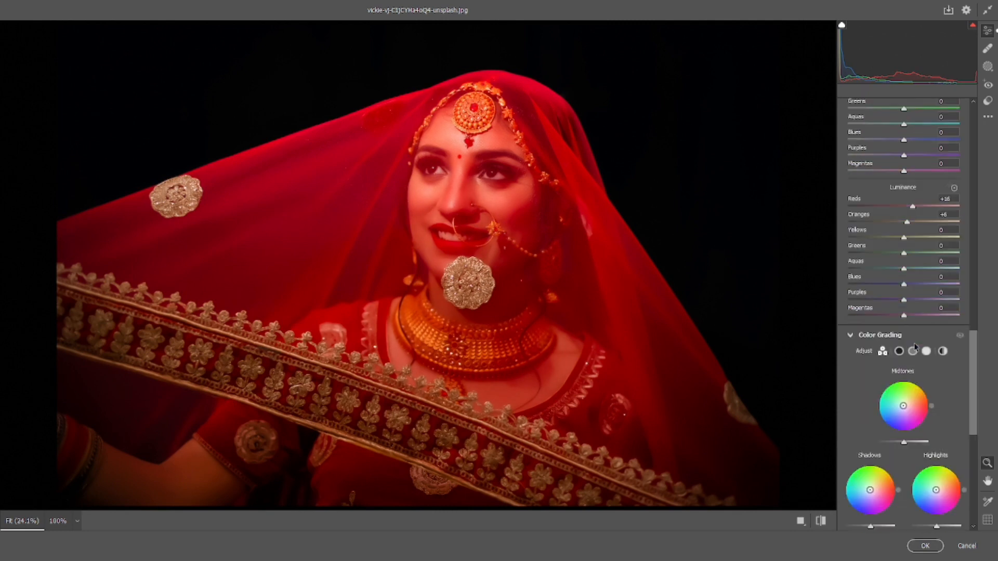
# Reduce the saturation of the reds to +10 in the Color Mixer
pyautogui.scroll(7, 910, 354)
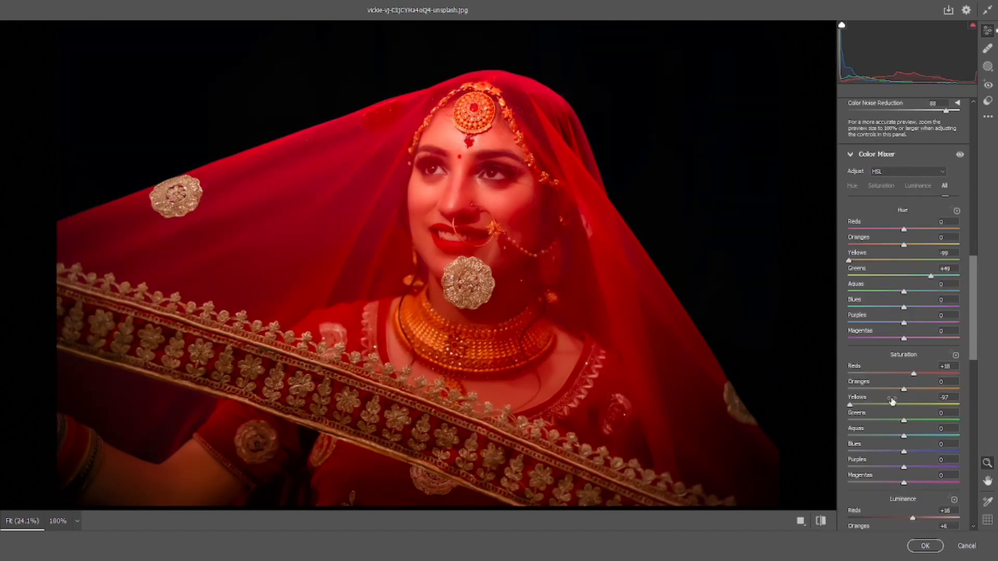
pyautogui.scroll(-3, 885, 400)
pyautogui.moveTo(913, 374); pyautogui.dragTo(910, 375)
# Add highlight, midtone and shadow points to the main point curve, lower the shadow point and raise the black endpoint to output 13
pyautogui.scroll(10, 910, 375)
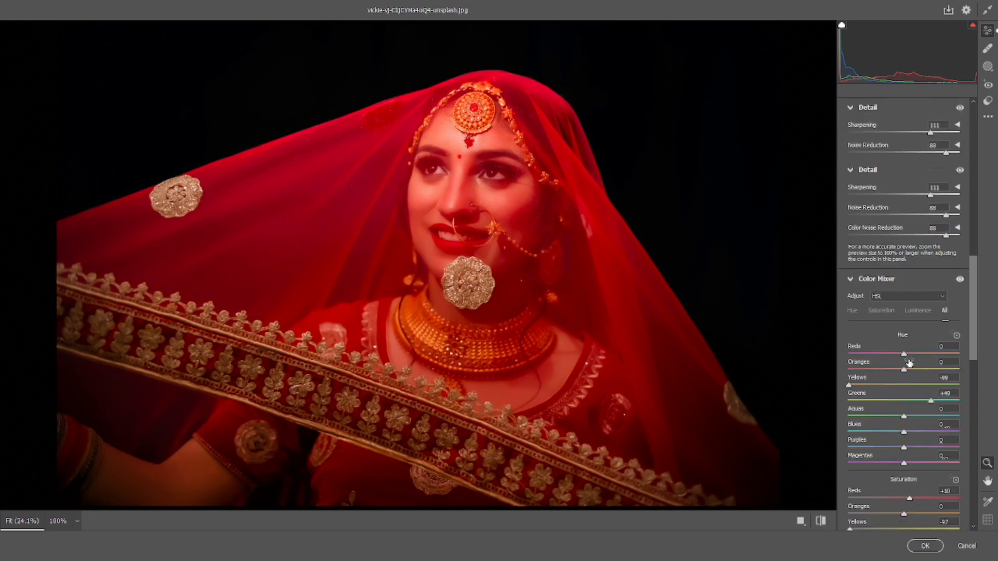
pyautogui.scroll(-1, 904, 306)
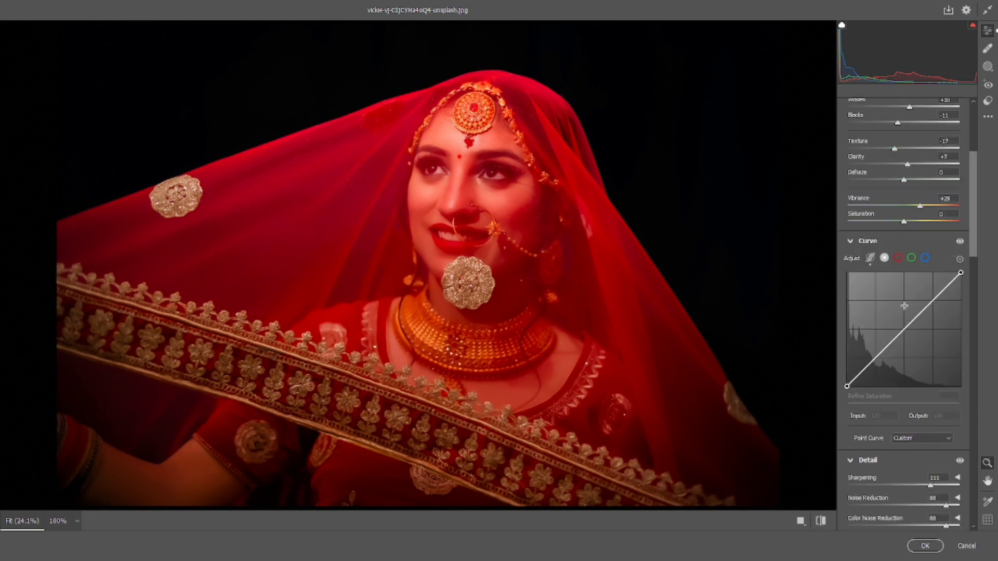
pyautogui.click(932, 300)
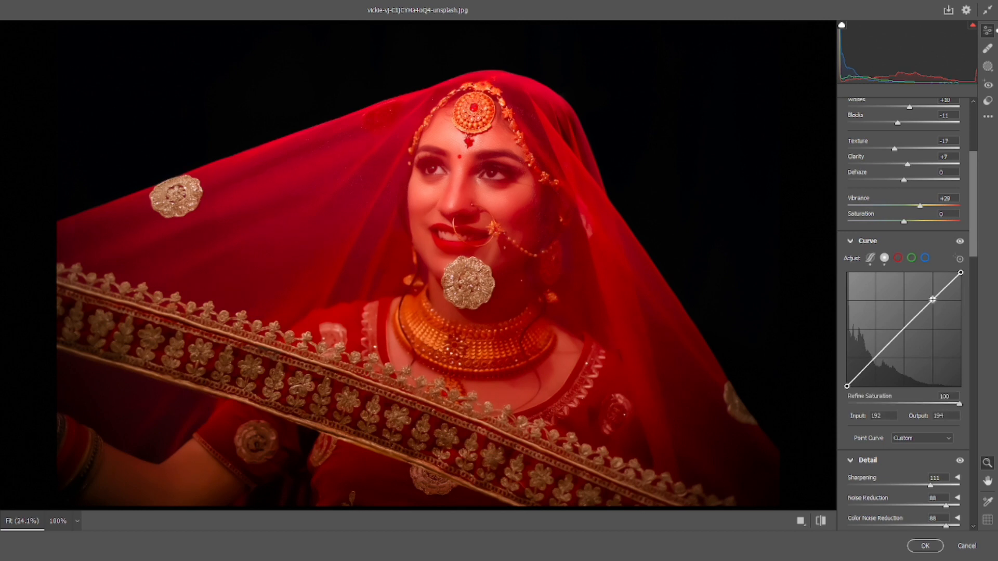
pyautogui.click(903, 330)
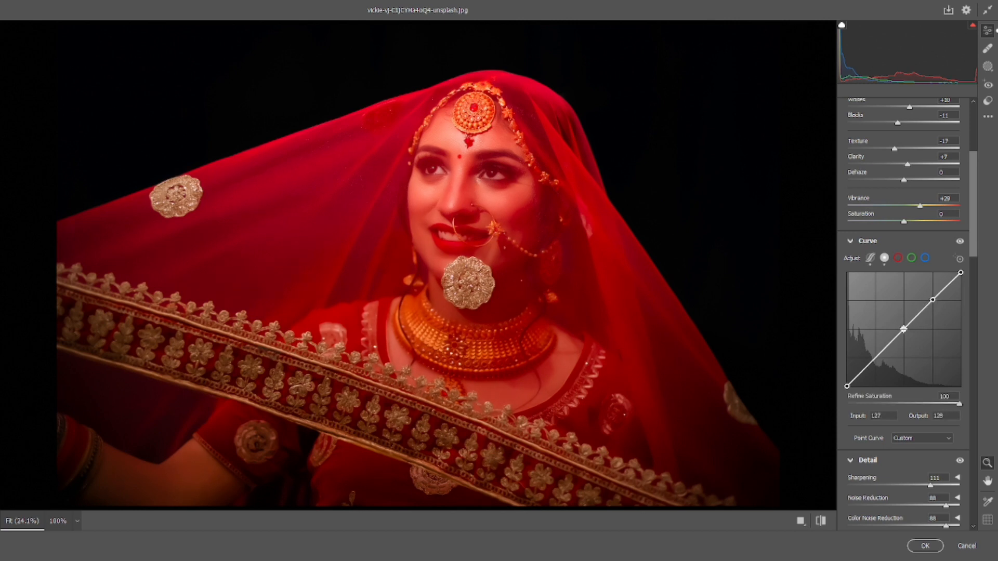
pyautogui.click(876, 358)
pyautogui.moveTo(876, 358); pyautogui.dragTo(847, 380)
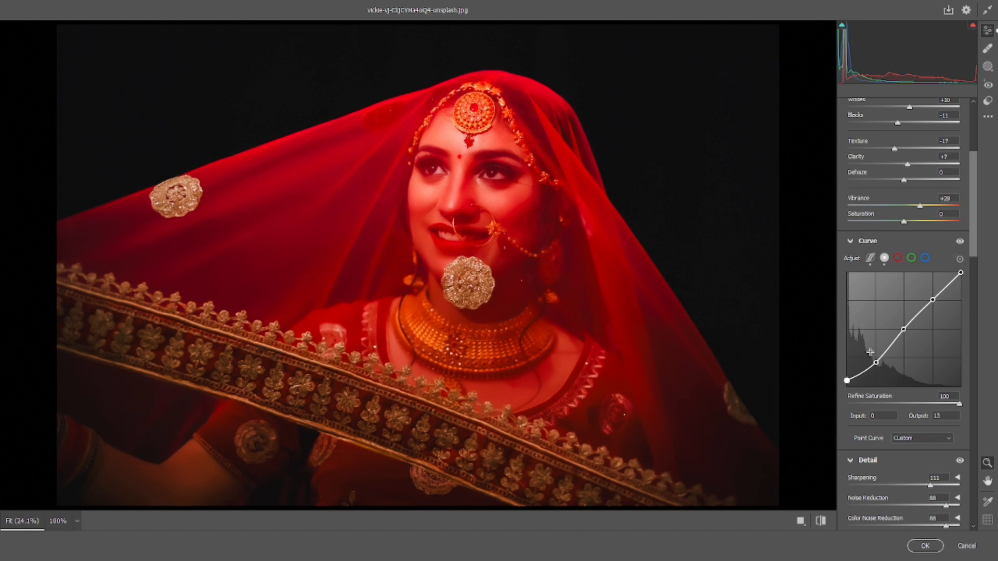
# Raise the point curve's midtone to output 137, lower the white endpoint to about 215 and add a point near input 223, output 204
pyautogui.moveTo(903, 328); pyautogui.dragTo(903, 325)
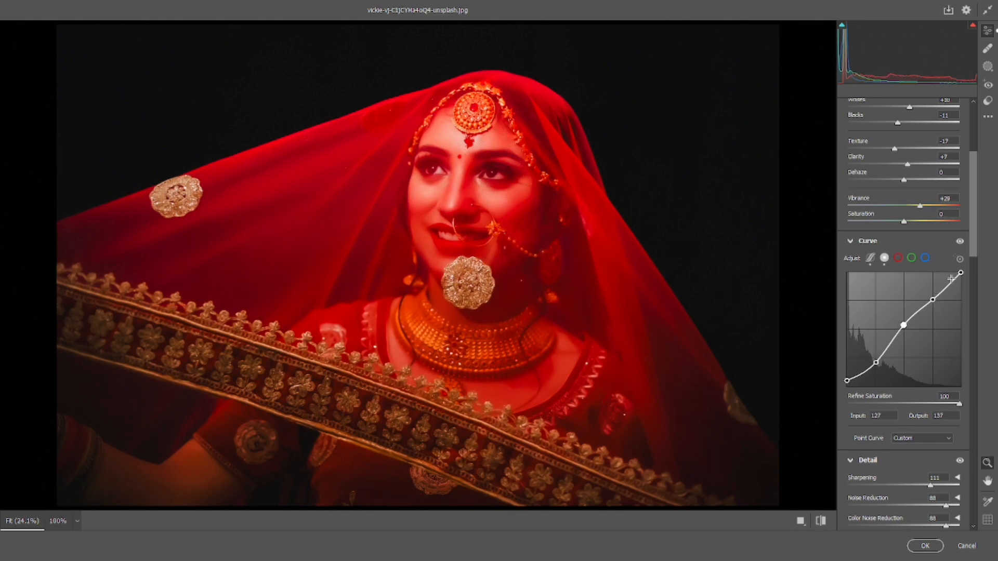
pyautogui.moveTo(961, 274); pyautogui.dragTo(960, 290)
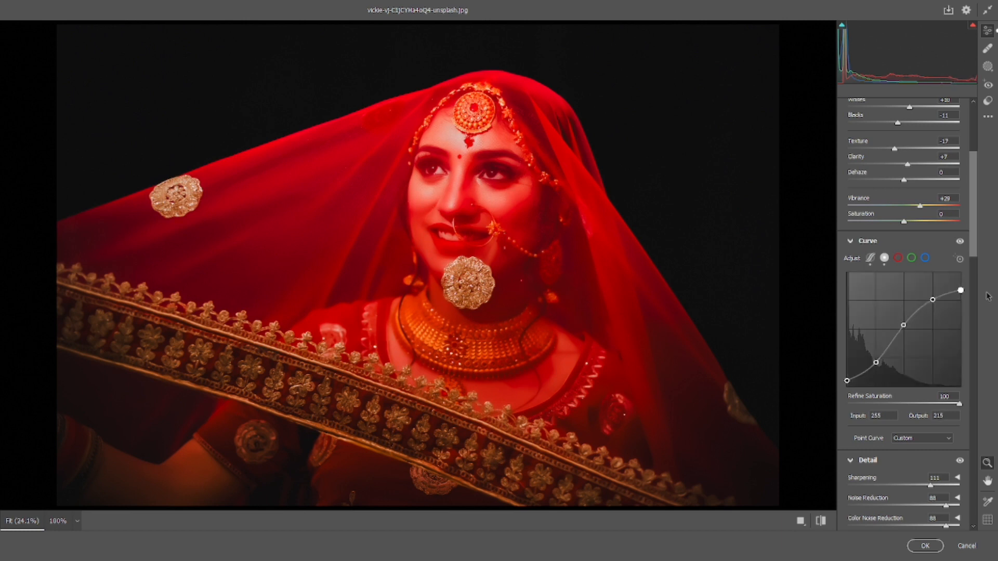
pyautogui.click(947, 295)
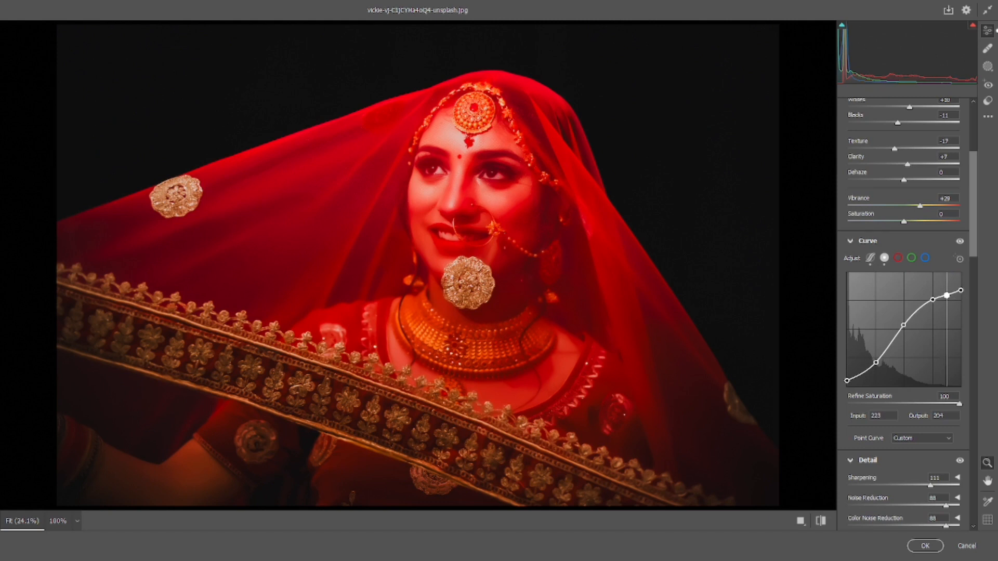
pyautogui.click(932, 300)
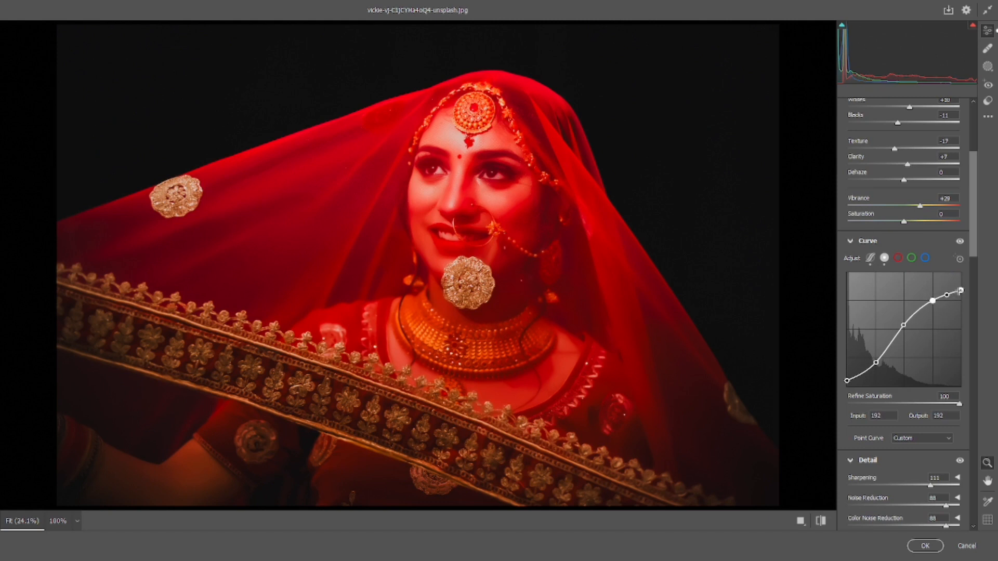
pyautogui.moveTo(960, 290); pyautogui.dragTo(945, 295)
# Fine-tune the midtone point of the main point curve to input 128, output 140
pyautogui.click(903, 325)
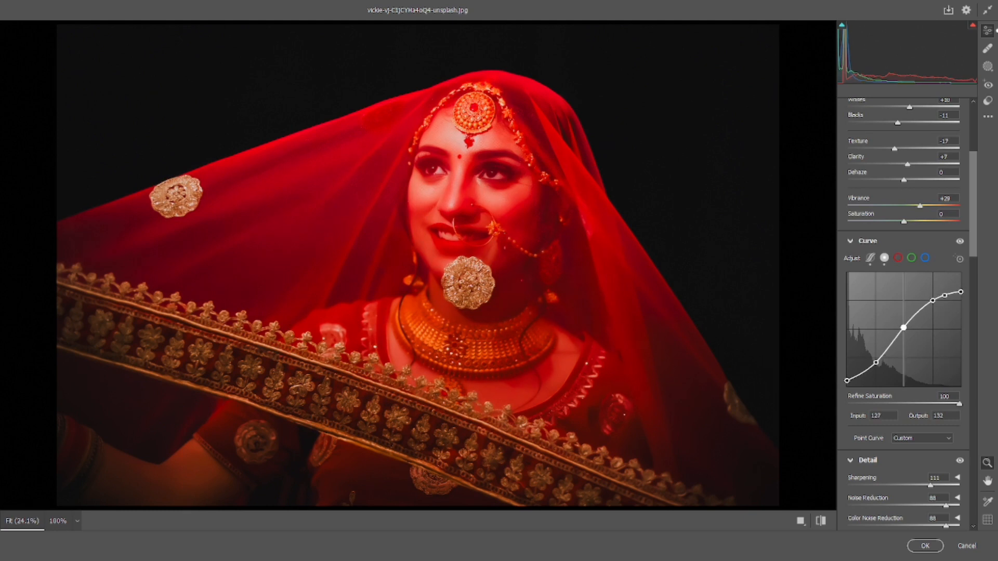
pyautogui.press('Up')
pyautogui.press('Up')
pyautogui.press('Up')
pyautogui.press('Up')
pyautogui.press('Up')
pyautogui.press('Up')
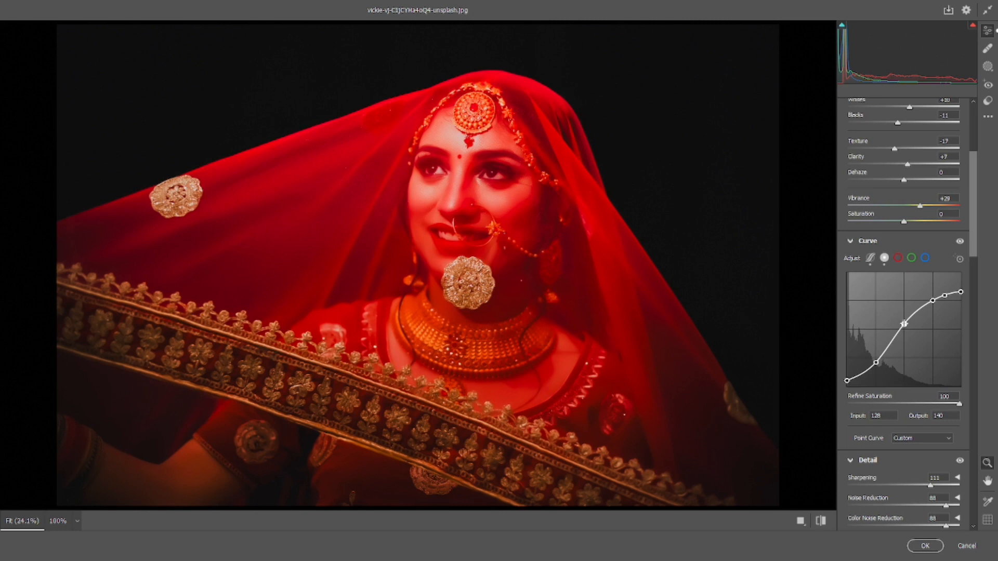
# Add three points to the blue channel curve, lift the shadow point to input 61, output 71, and pull the highlight point down slightly
pyautogui.click(925, 259)
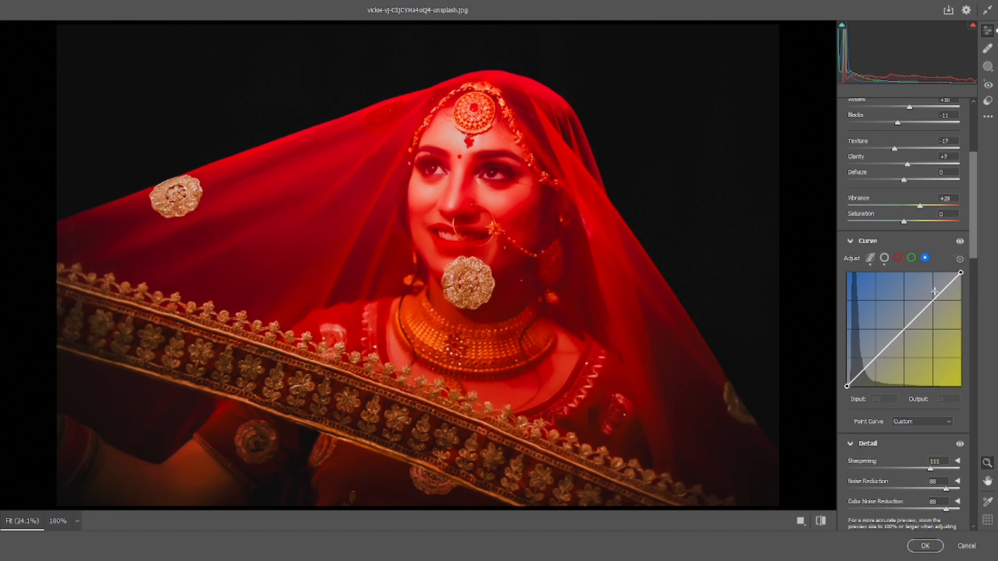
pyautogui.click(932, 300)
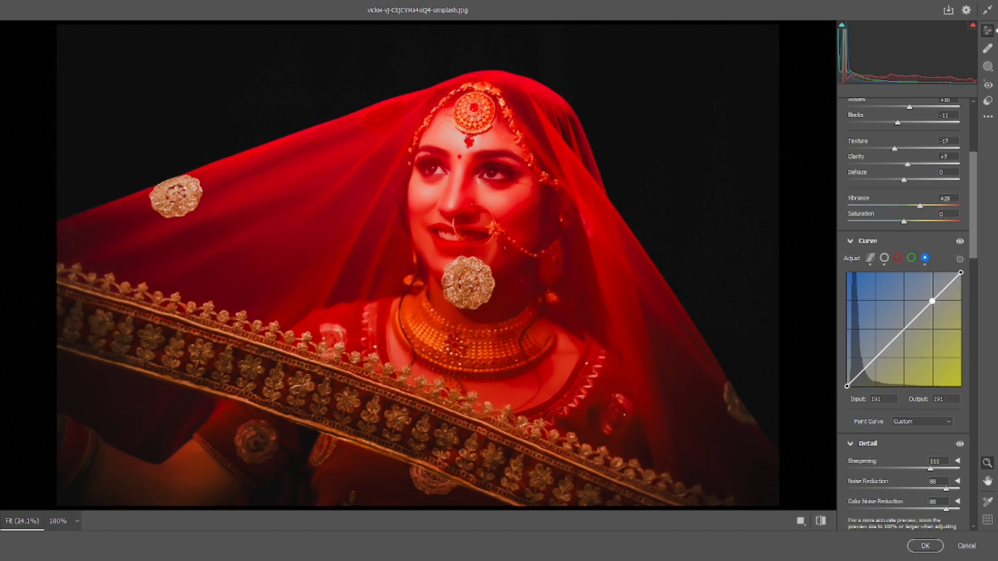
pyautogui.click(905, 329)
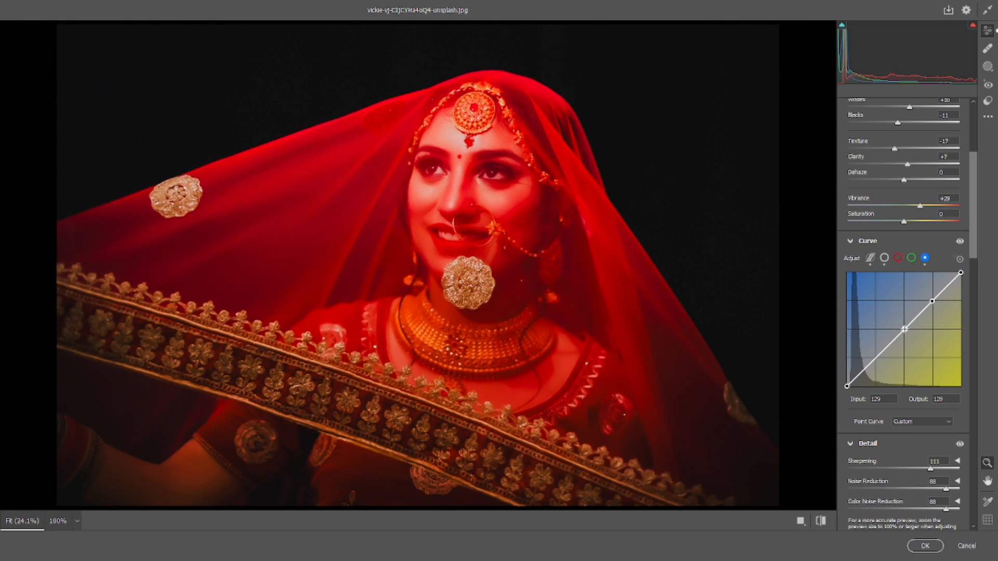
pyautogui.click(876, 357)
pyautogui.moveTo(876, 357); pyautogui.dragTo(873, 354)
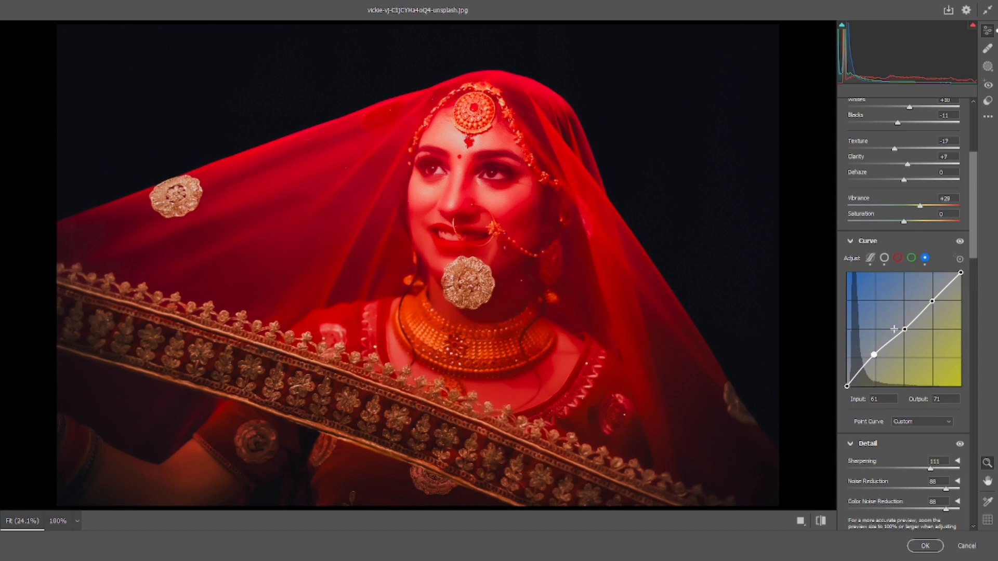
pyautogui.click(931, 300)
pyautogui.moveTo(931, 300); pyautogui.dragTo(939, 302)
# Add three points to the green channel curve, with highlights at input 190, output 210 and shadows at input 65, output 65
pyautogui.click(912, 258)
pyautogui.click(932, 300)
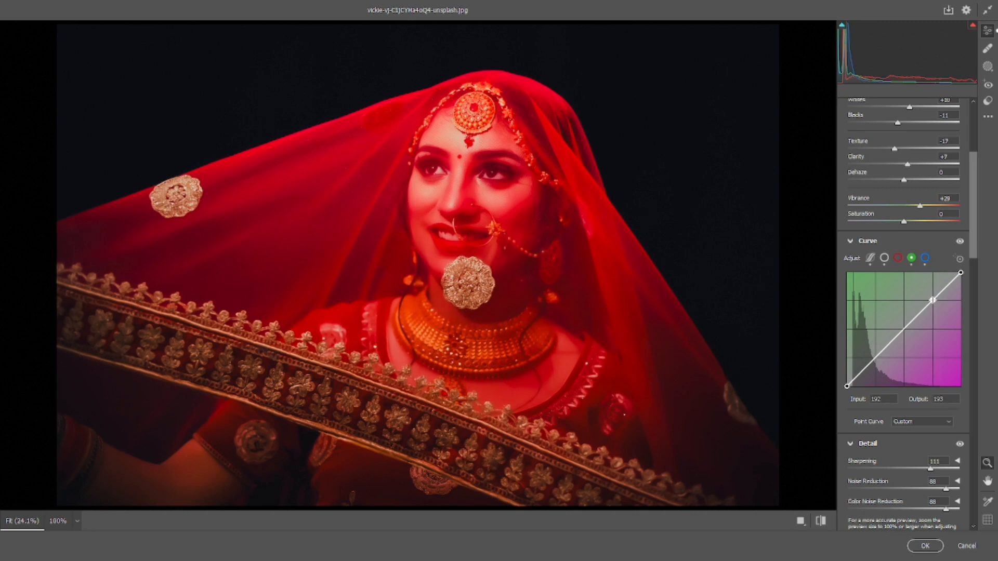
pyautogui.click(903, 328)
pyautogui.moveTo(877, 357); pyautogui.dragTo(875, 356)
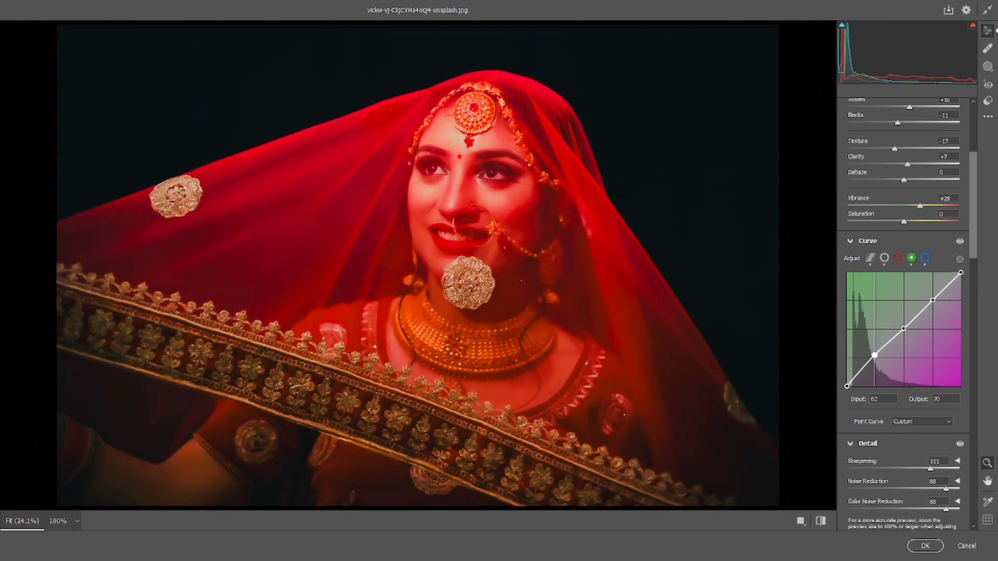
pyautogui.moveTo(932, 300); pyautogui.dragTo(931, 294)
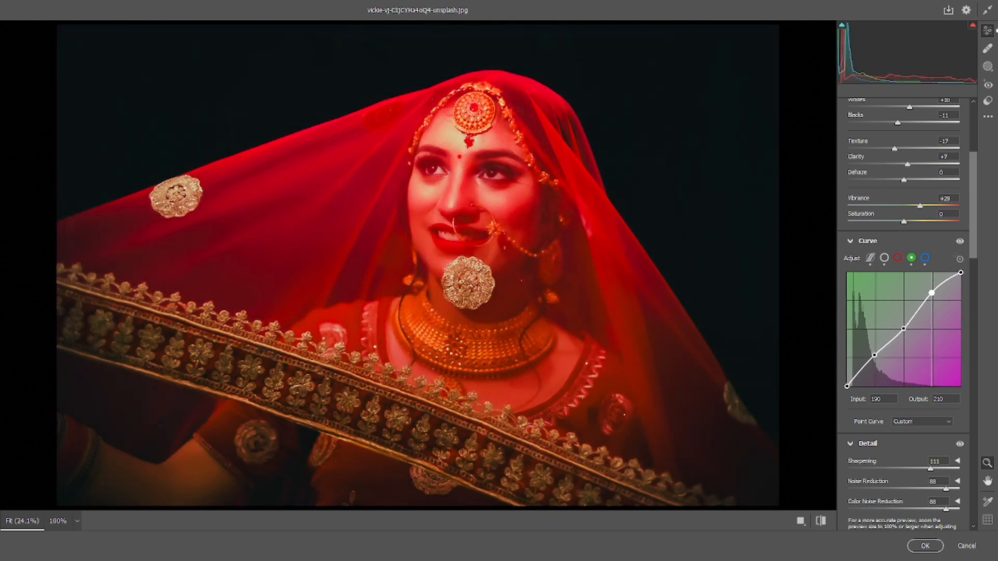
pyautogui.moveTo(875, 355); pyautogui.dragTo(875, 357)
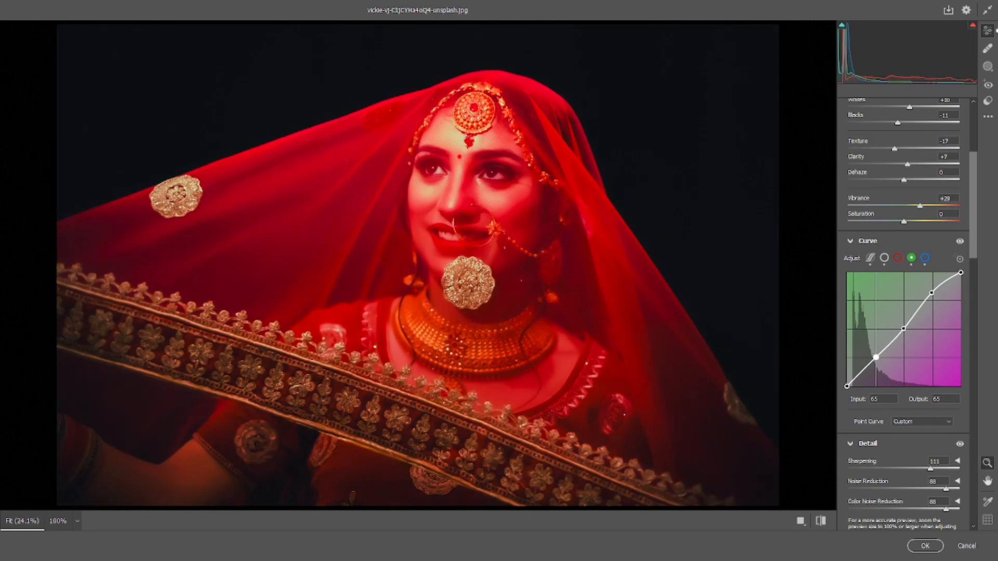
# Add three points to the red channel curve, with highlights at input 201, output 192 and shadows at input 61, output 71
pyautogui.click(898, 257)
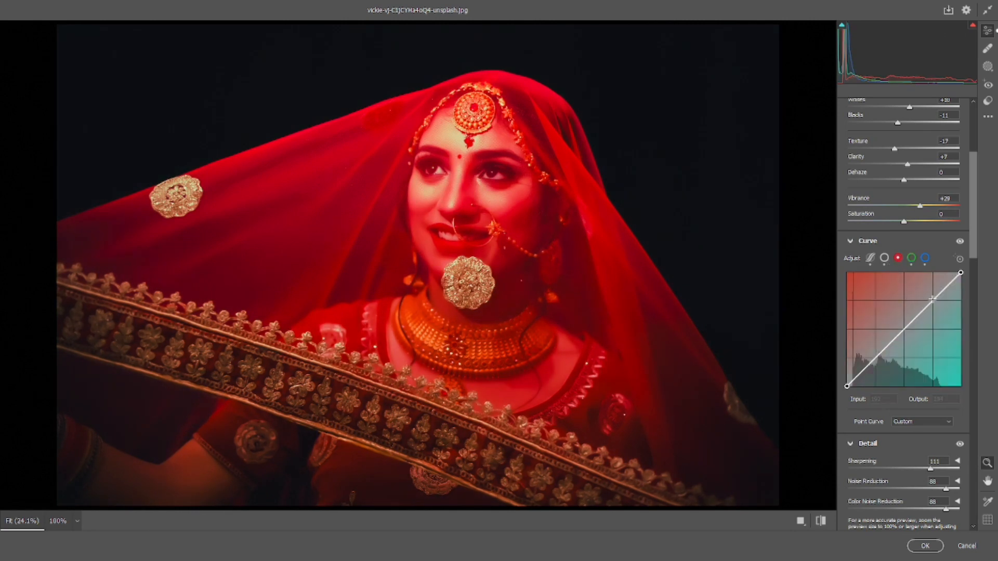
pyautogui.click(932, 300)
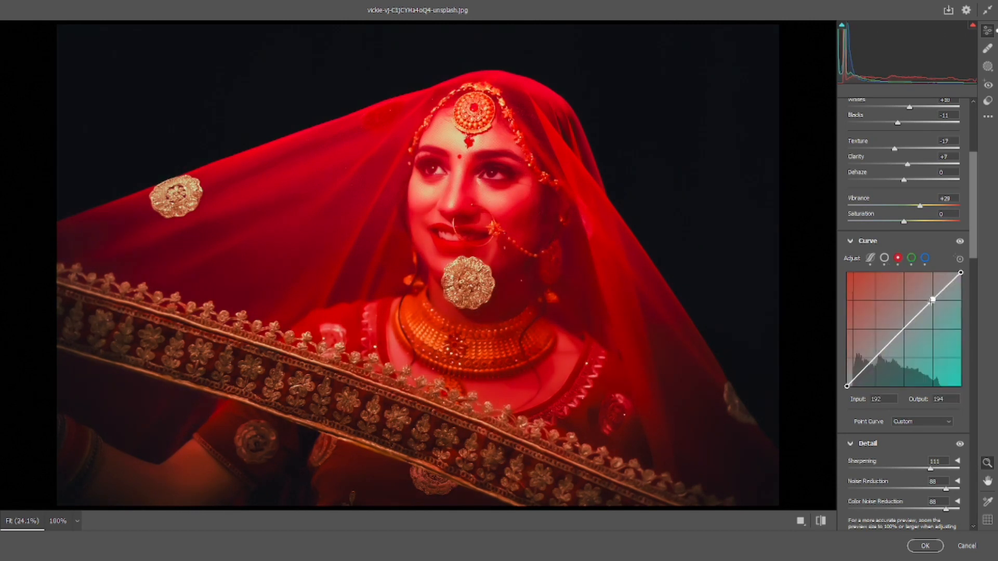
pyautogui.click(904, 329)
pyautogui.click(875, 356)
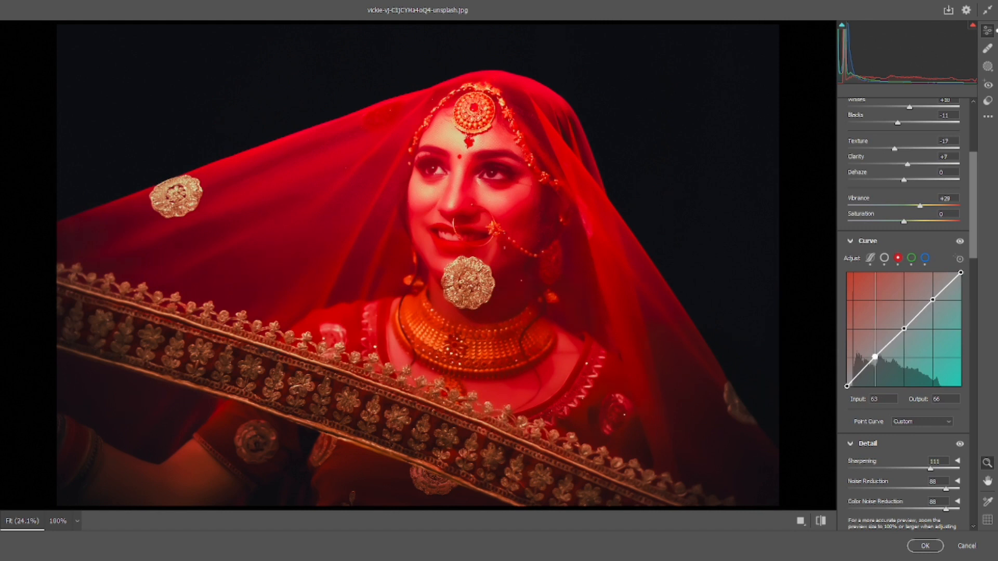
pyautogui.moveTo(932, 300); pyautogui.dragTo(936, 300)
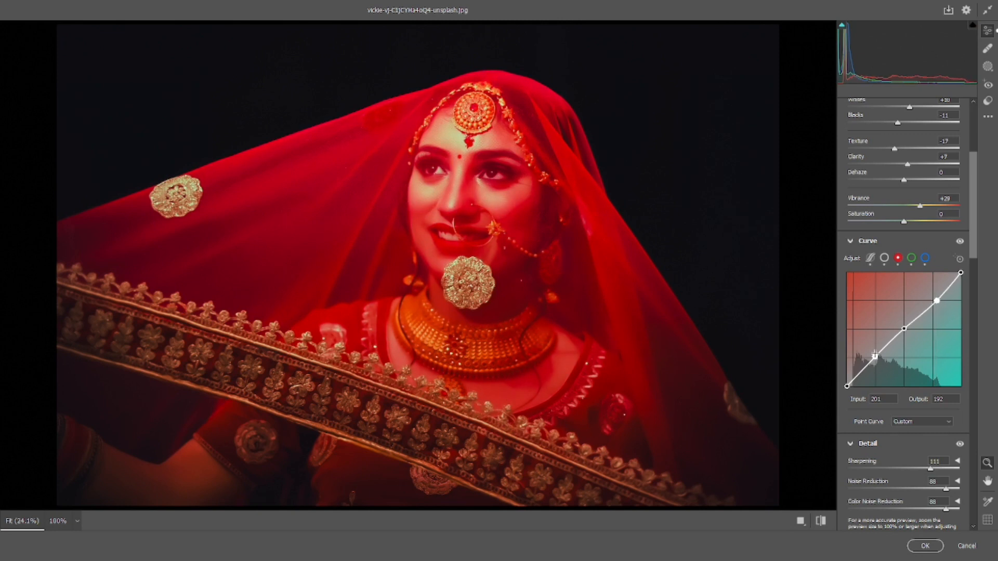
pyautogui.moveTo(875, 356); pyautogui.dragTo(874, 354)
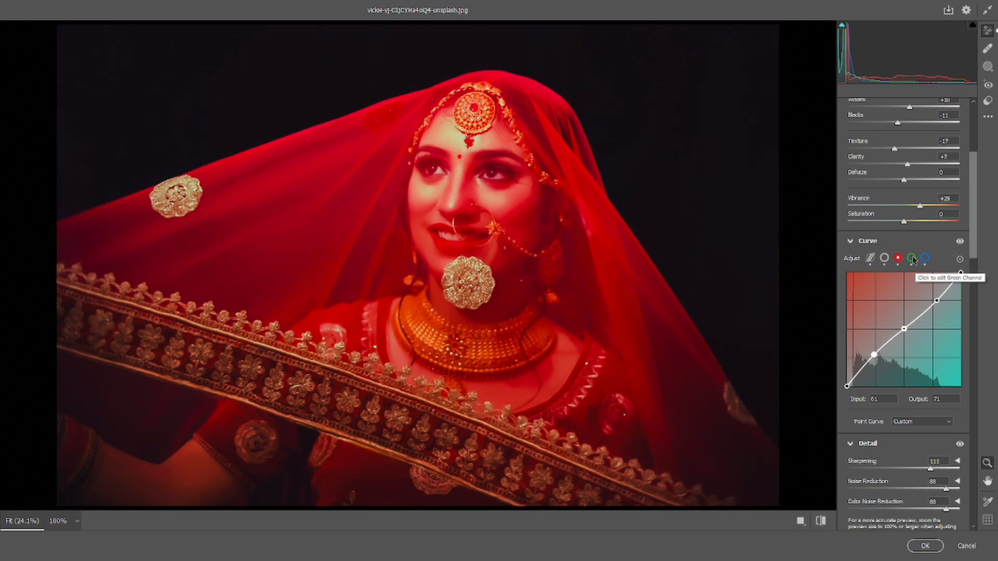
# Lower the Whites to -12
pyautogui.scroll(1, 897, 188)
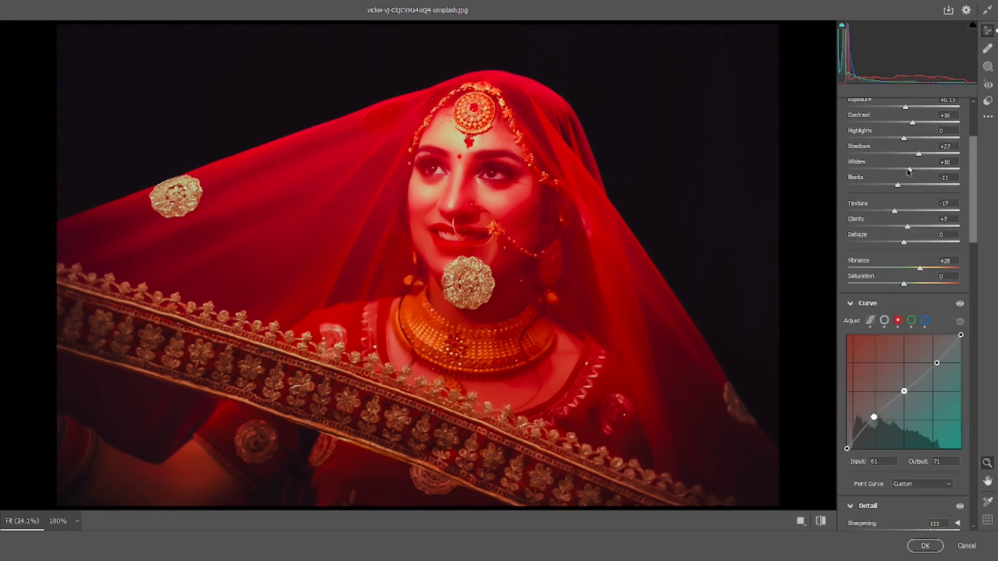
pyautogui.moveTo(908, 172)
pyautogui.mouseDown()
pyautogui.moveTo(854, 174)
pyautogui.moveTo(894, 175)
pyautogui.mouseUp()
pyautogui.scroll(-2, 879, 295)
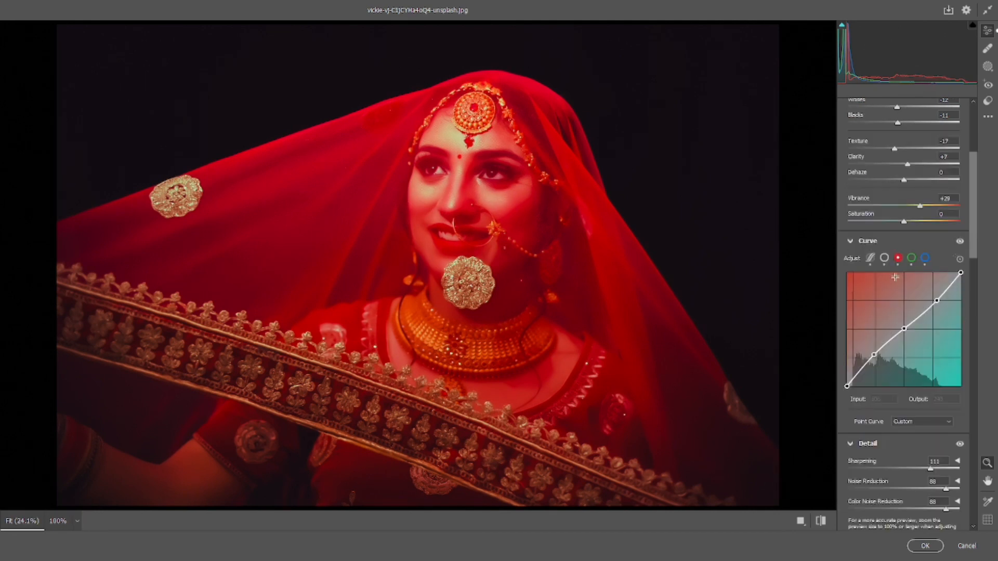
# Try lifting the blue curve's shadow point to input 56, output 80, and reset all curve channels
pyautogui.click(924, 259)
pyautogui.moveTo(873, 358); pyautogui.dragTo(871, 351)
pyautogui.rightClick(871, 351)
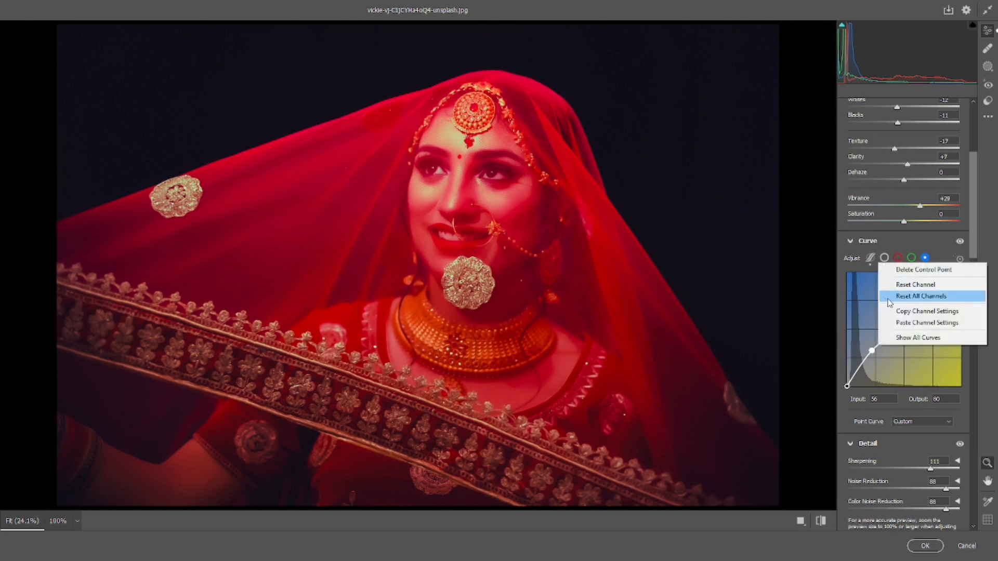
pyautogui.click(910, 292)
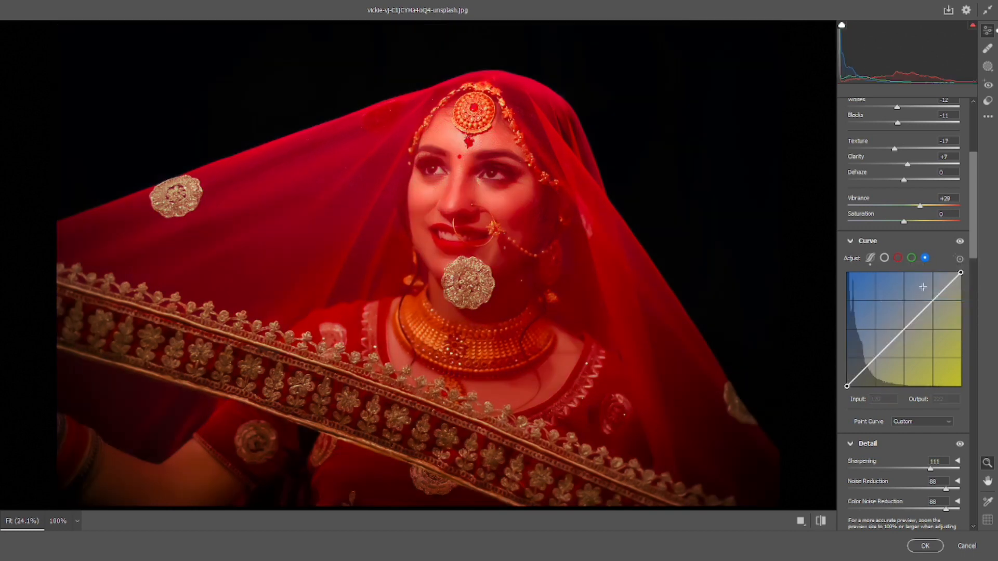
pyautogui.click(898, 258)
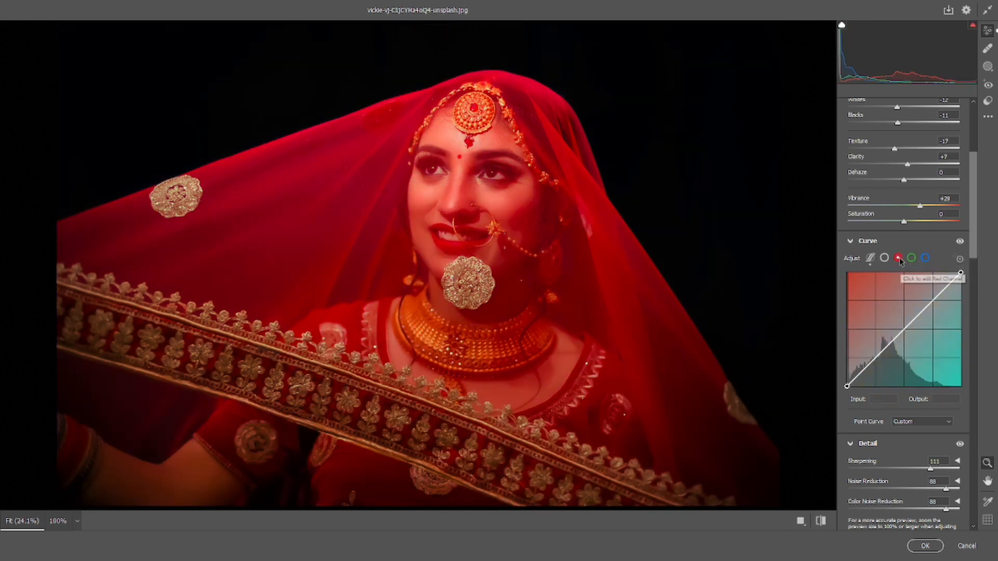
pyautogui.scroll(-6, 904, 305)
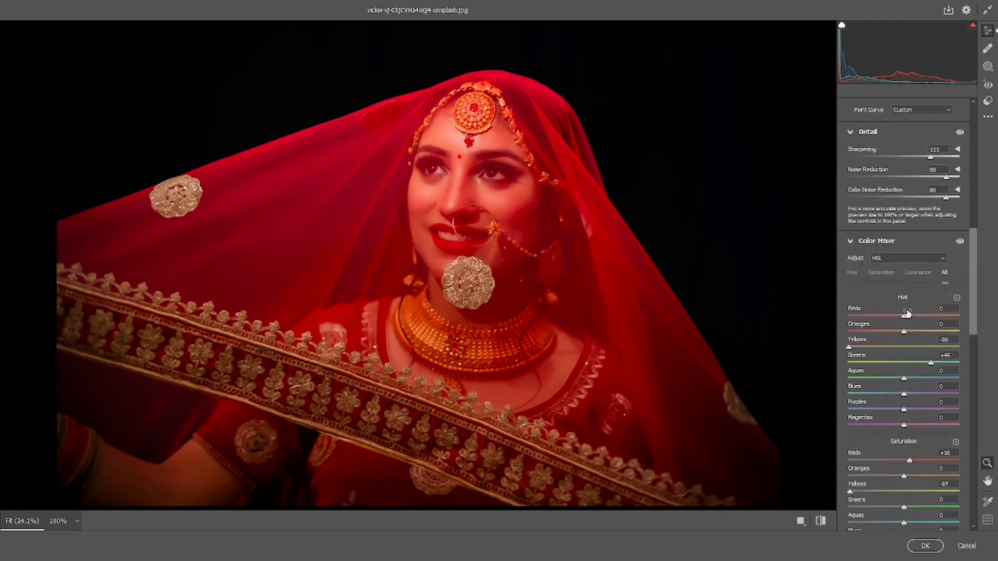
# Raise the Reds luminance in the Color Mixer to +21
pyautogui.scroll(2, 904, 366)
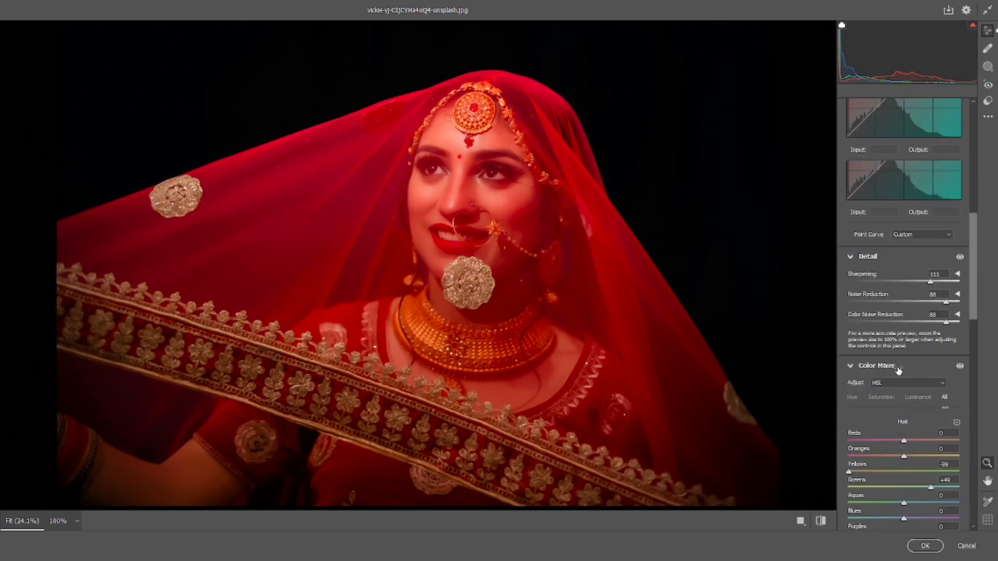
pyautogui.scroll(-2, 899, 369)
pyautogui.scroll(-2, 898, 371)
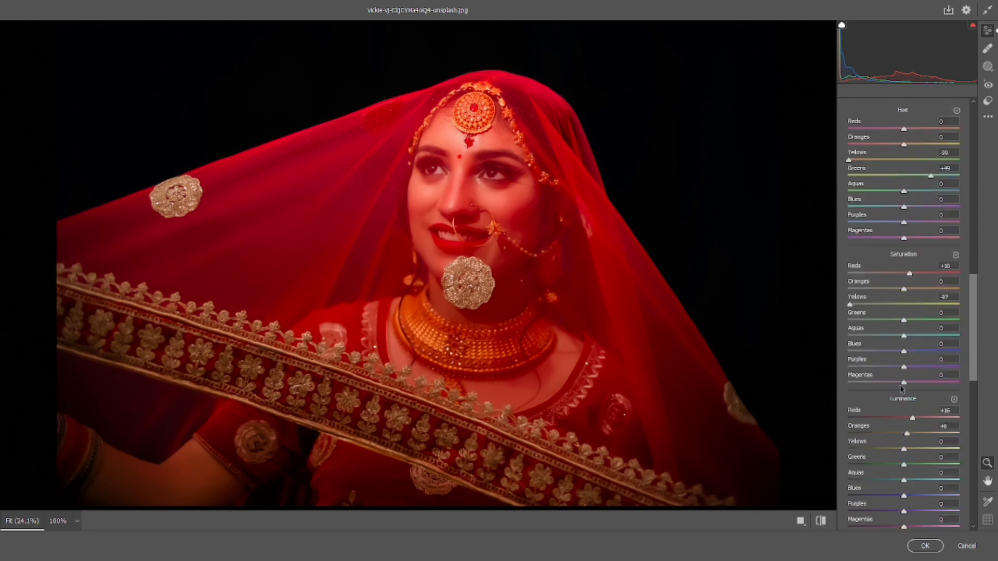
pyautogui.scroll(-4, 903, 377)
pyautogui.moveTo(919, 420)
pyautogui.mouseDown()
pyautogui.moveTo(930, 420)
pyautogui.moveTo(916, 421)
pyautogui.mouseUp()
pyautogui.scroll(15, 917, 421)
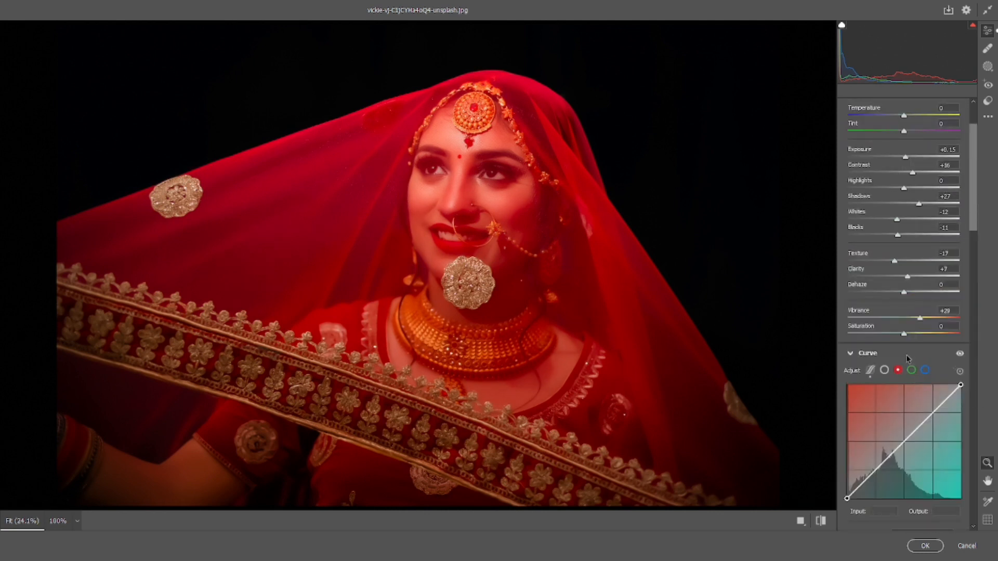
# Add three points to the red channel curve at input 192, output 191; input 129, output 126; and input 64, output 63
pyautogui.click(884, 370)
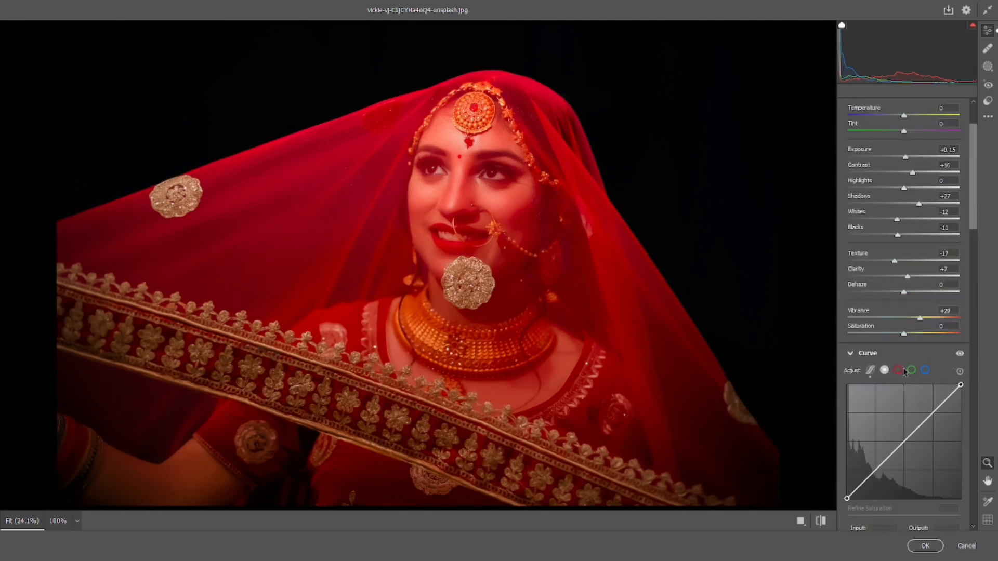
pyautogui.click(899, 371)
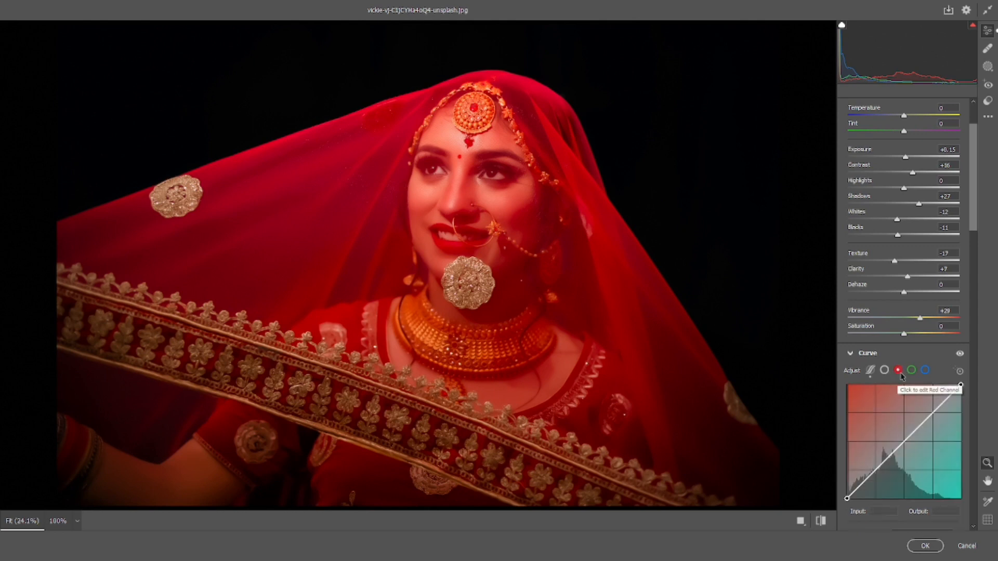
pyautogui.click(933, 412)
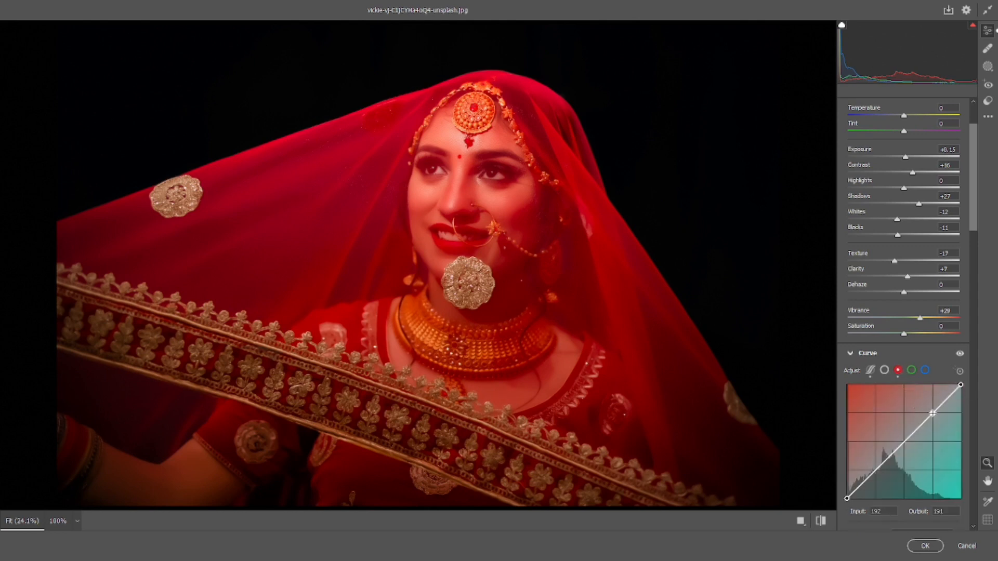
pyautogui.click(904, 442)
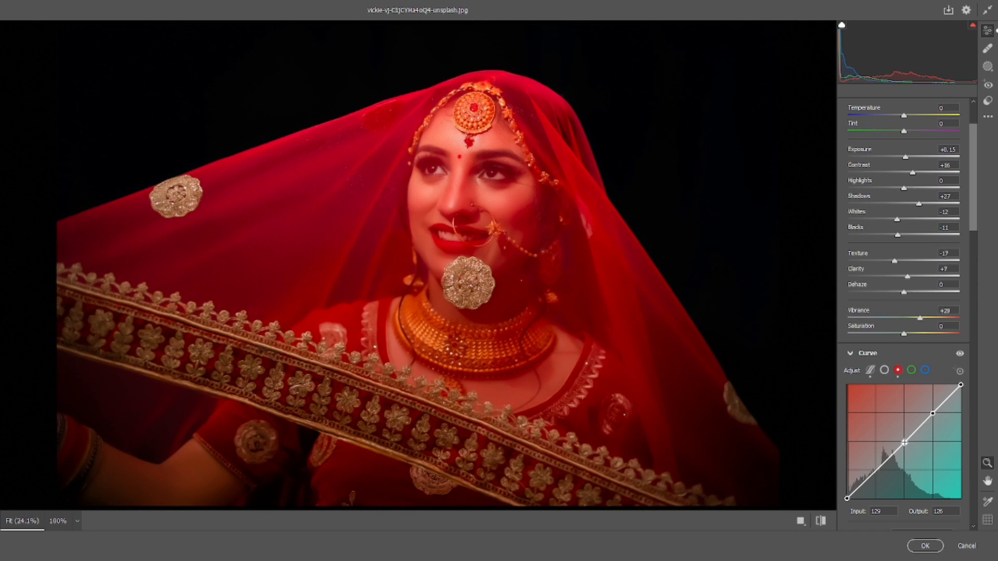
pyautogui.click(875, 469)
# Raise the red curve's midtone point to input 126, output 137
pyautogui.scroll(-3, 875, 470)
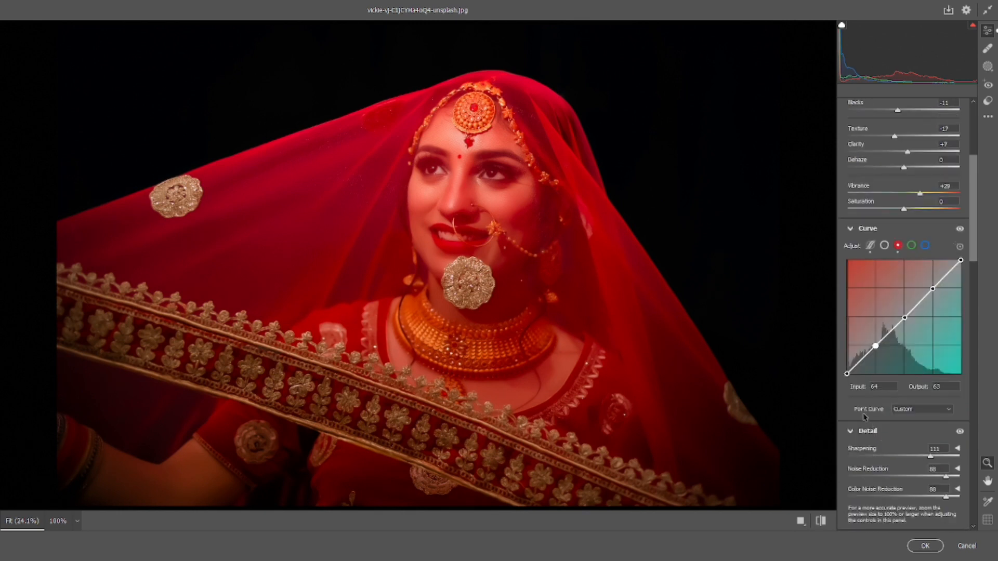
pyautogui.moveTo(846, 374)
pyautogui.mouseDown()
pyautogui.moveTo(847, 364)
pyautogui.moveTo(847, 374)
pyautogui.mouseUp()
pyautogui.click(903, 316)
pyautogui.moveTo(903, 316); pyautogui.dragTo(902, 312)
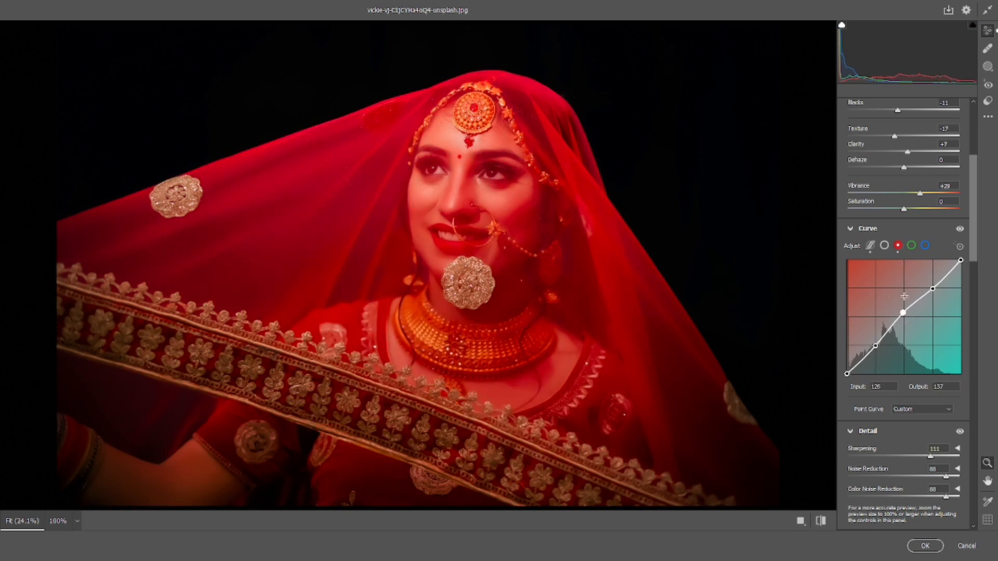
# Shape the blue channel curve into an S with raised highlights, midtones at input 128, output 128, and shadows at input 71, output 58
pyautogui.click(911, 247)
pyautogui.click(926, 247)
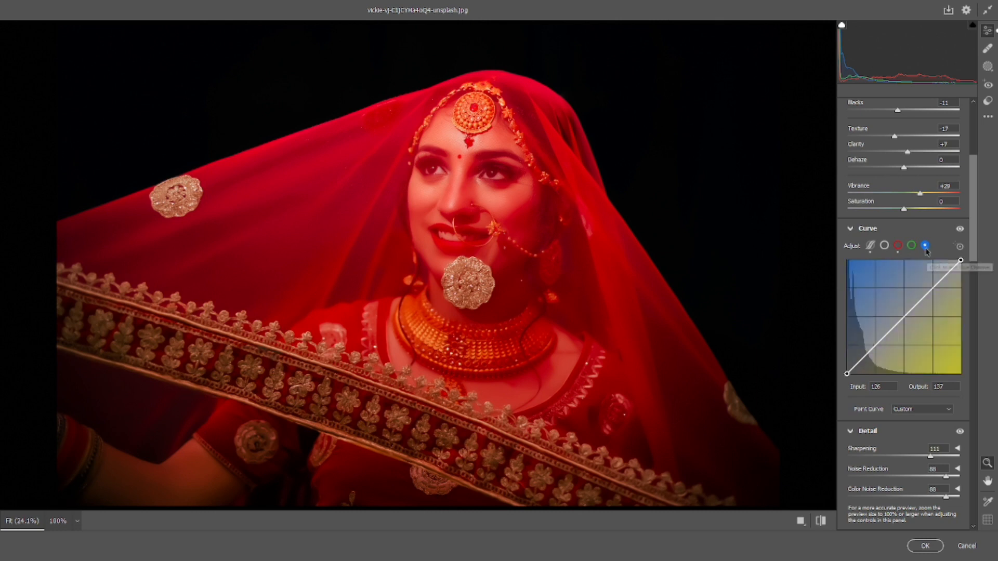
pyautogui.click(932, 289)
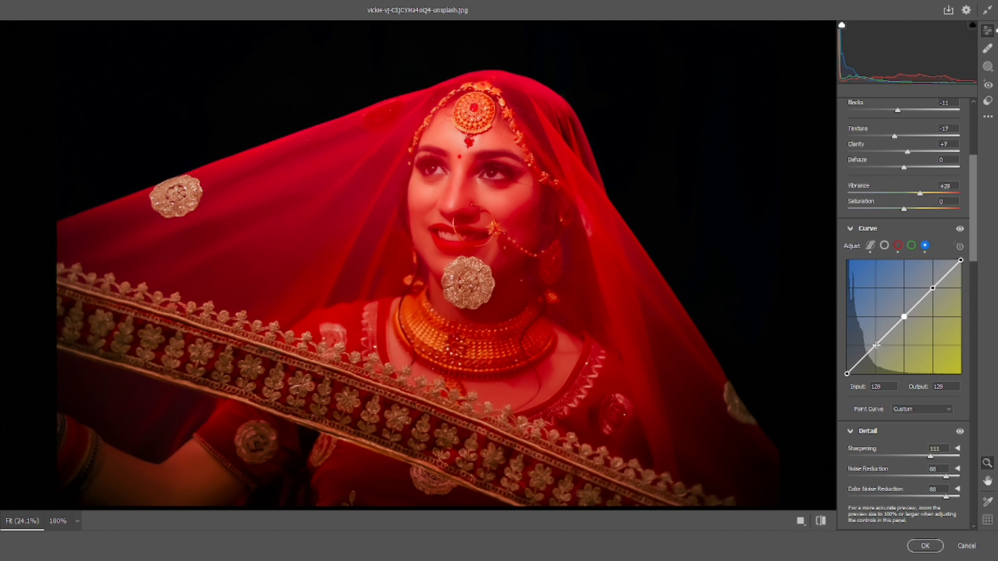
pyautogui.click(875, 344)
pyautogui.moveTo(876, 344); pyautogui.dragTo(878, 346)
pyautogui.moveTo(932, 288); pyautogui.dragTo(933, 279)
pyautogui.moveTo(877, 346); pyautogui.dragTo(879, 347)
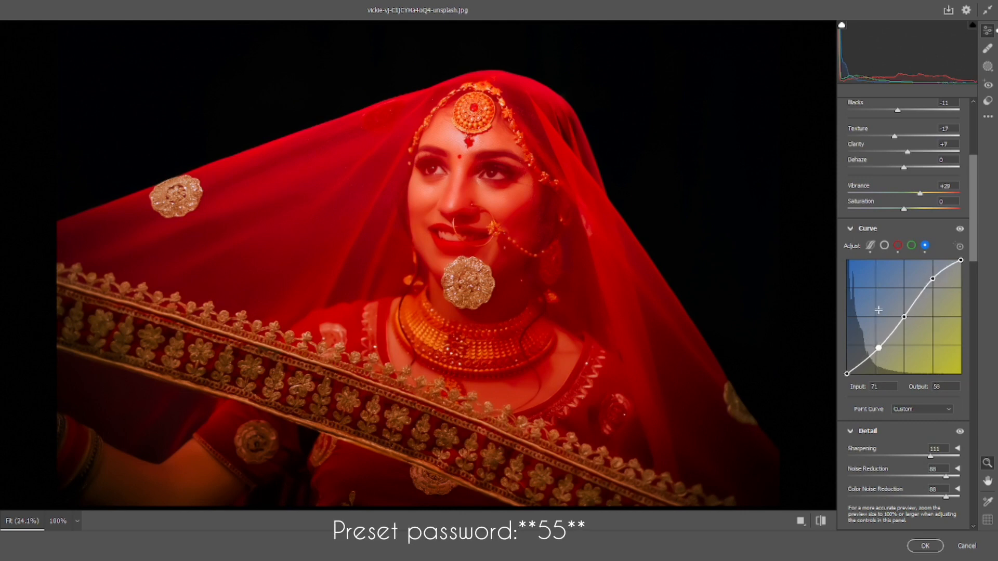
# Add three points to the green channel curve, with highlights at input 192, output 193 and shadows at input 61, output 73
pyautogui.click(911, 245)
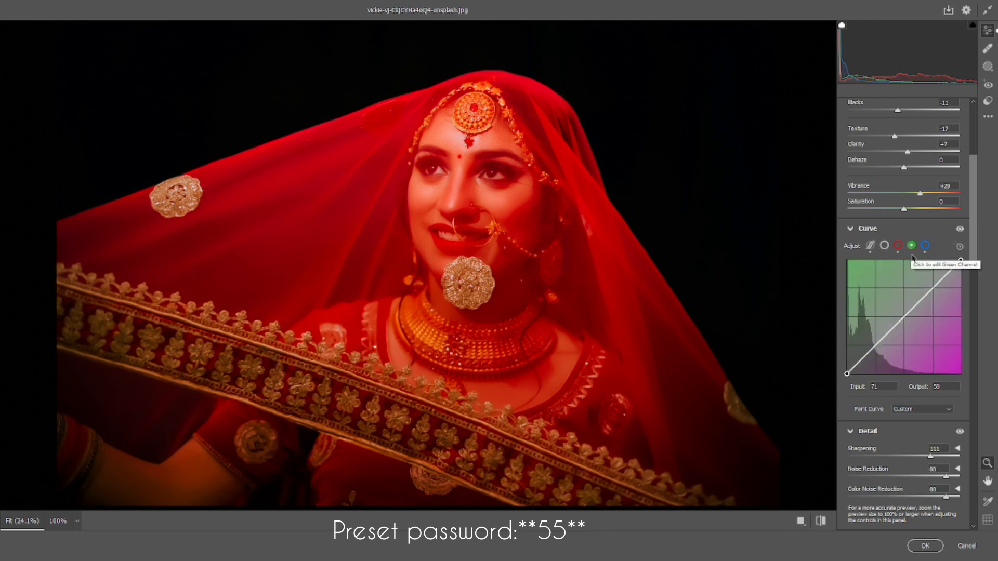
pyautogui.click(931, 287)
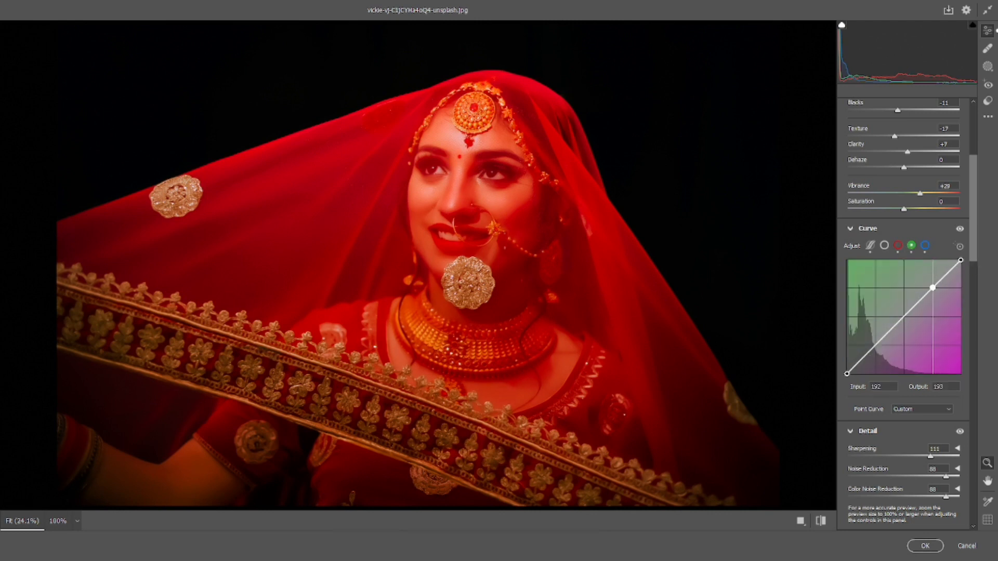
pyautogui.click(903, 316)
pyautogui.moveTo(875, 345); pyautogui.dragTo(874, 341)
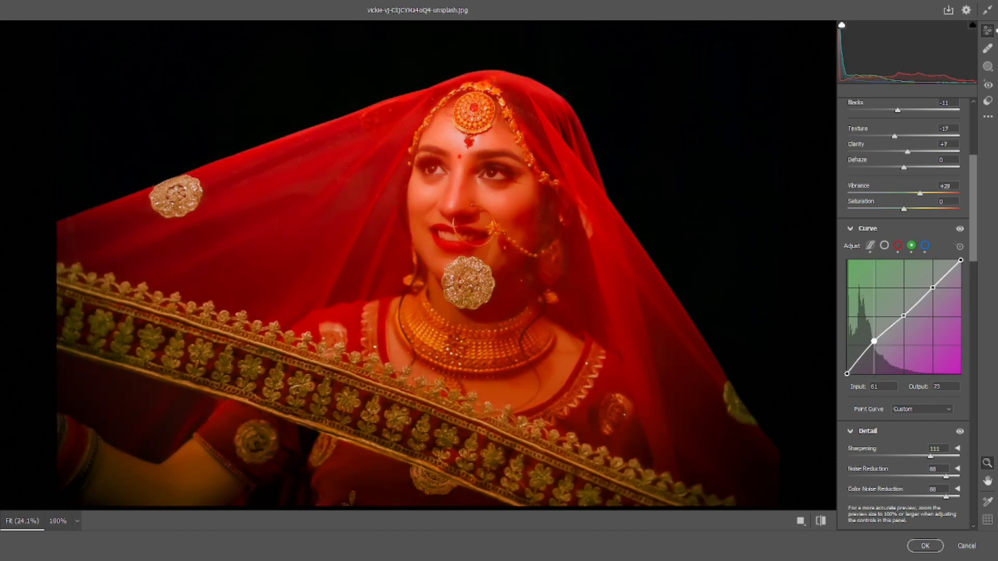
# Move the green curve's shadow point to input 69, output 62 and its highlight point to input 201, output 183
pyautogui.hotkey('ctrl', 'z')
pyautogui.hotkey('ctrl', 'shift', 'z')
pyautogui.moveTo(874, 341); pyautogui.dragTo(877, 346)
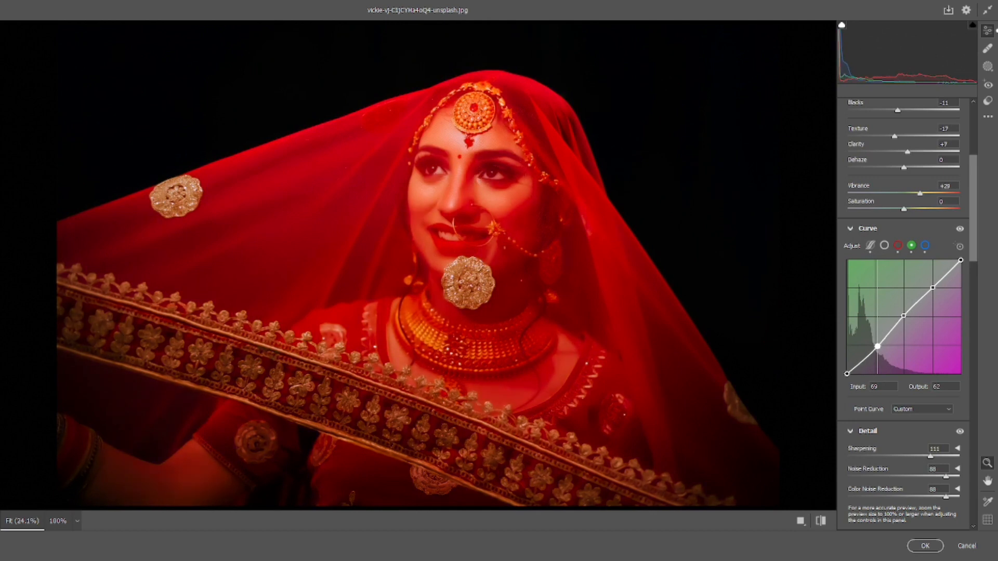
pyautogui.moveTo(933, 288); pyautogui.dragTo(937, 292)
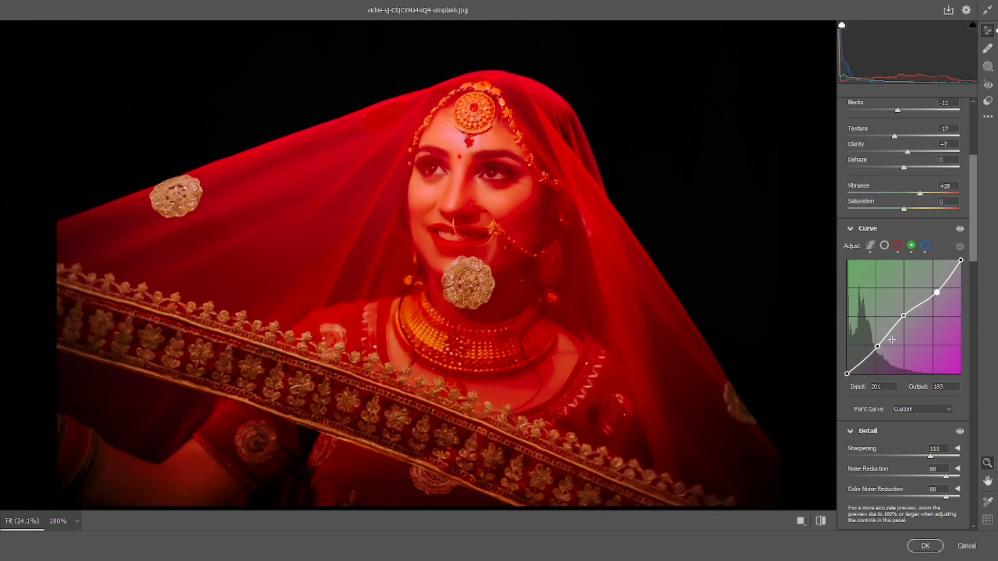
pyautogui.click(847, 373)
# Raise the black point of the blue curve to output 13 and of the red curve to output 9
pyautogui.click(898, 246)
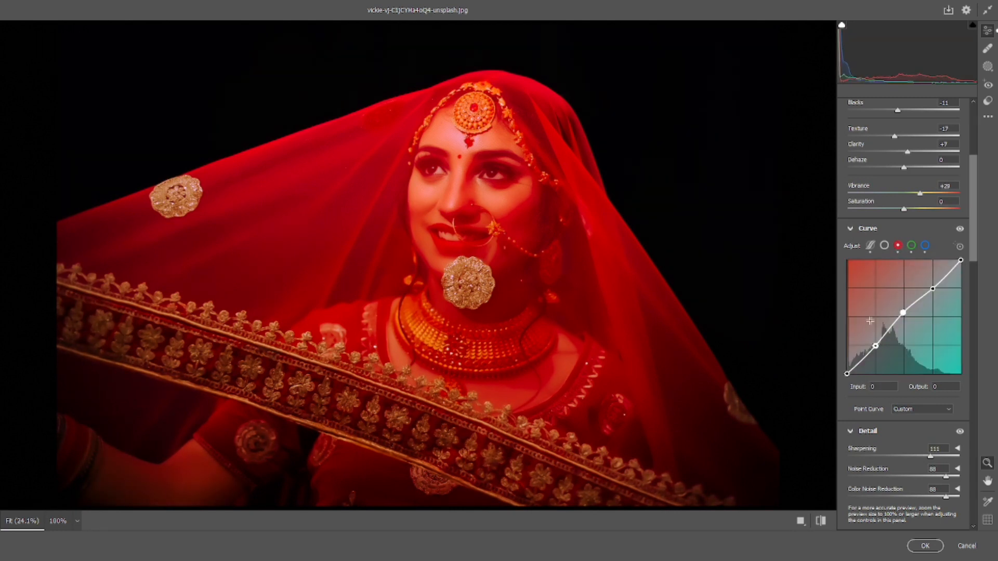
pyautogui.moveTo(847, 373); pyautogui.dragTo(847, 368)
pyautogui.click(925, 245)
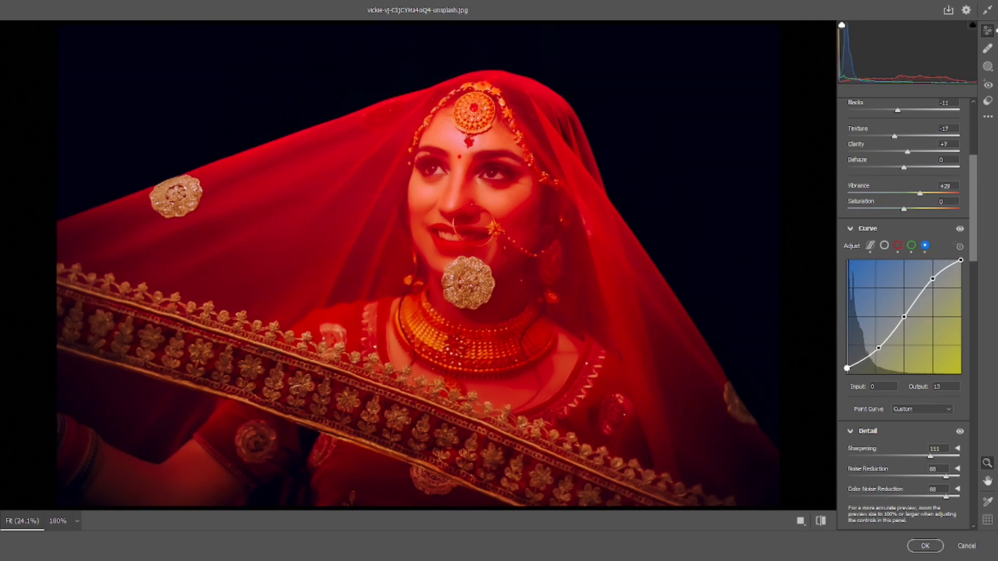
pyautogui.click(898, 245)
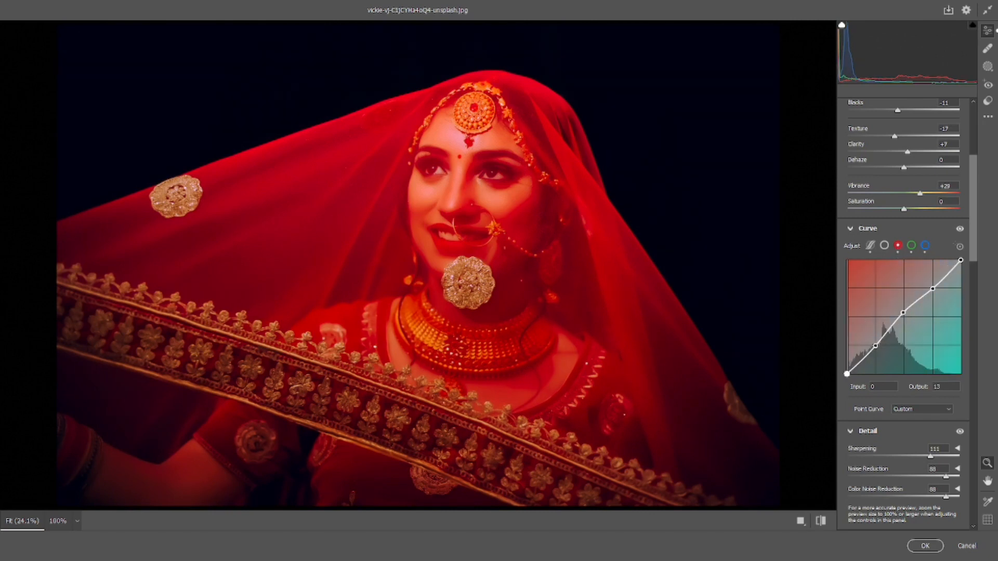
pyautogui.moveTo(846, 373); pyautogui.dragTo(847, 370)
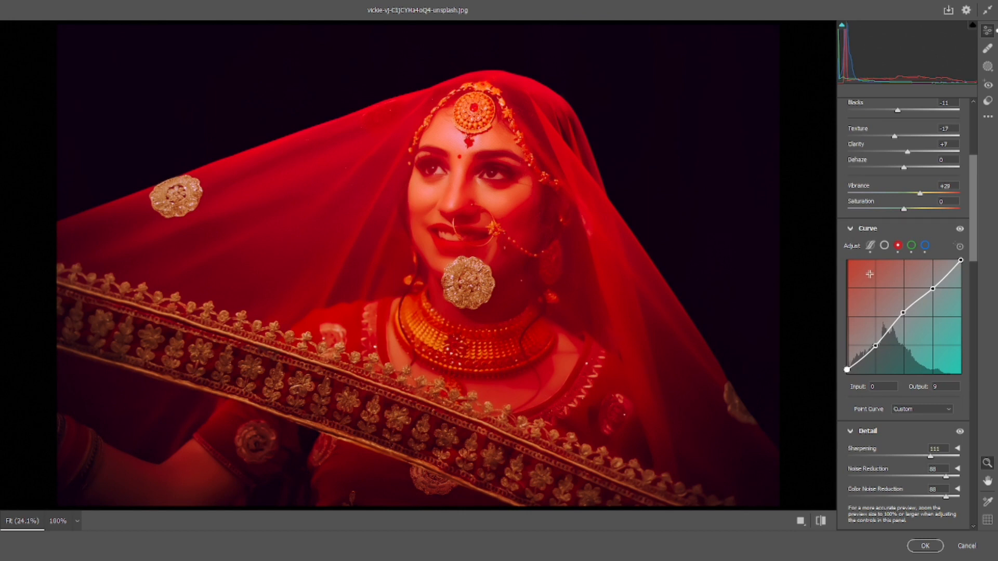
# Lower the green curve's shadow point slightly and raise its highlight point to input 192, output 204
pyautogui.click(911, 245)
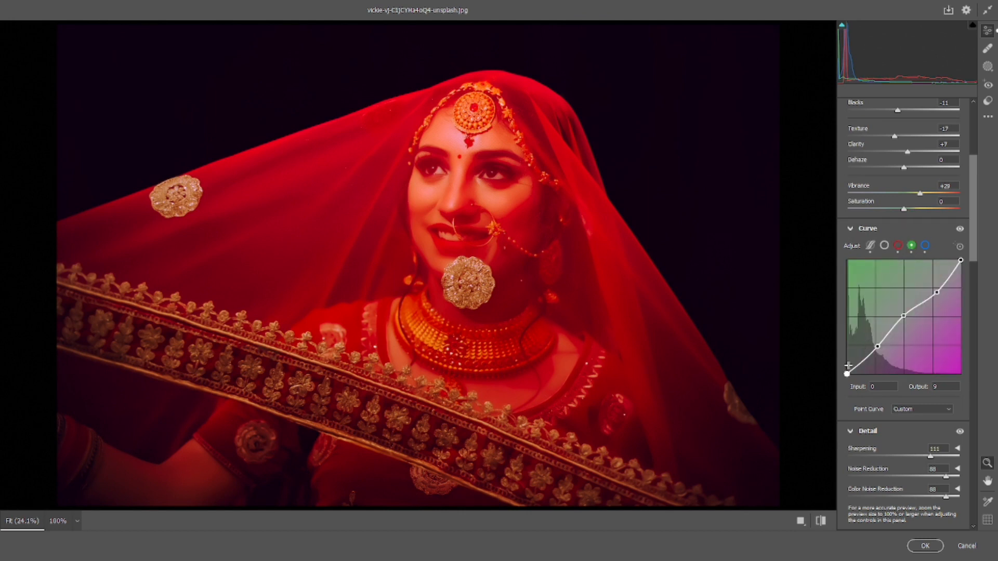
pyautogui.moveTo(847, 373); pyautogui.dragTo(847, 374)
pyautogui.moveTo(936, 292); pyautogui.dragTo(934, 290)
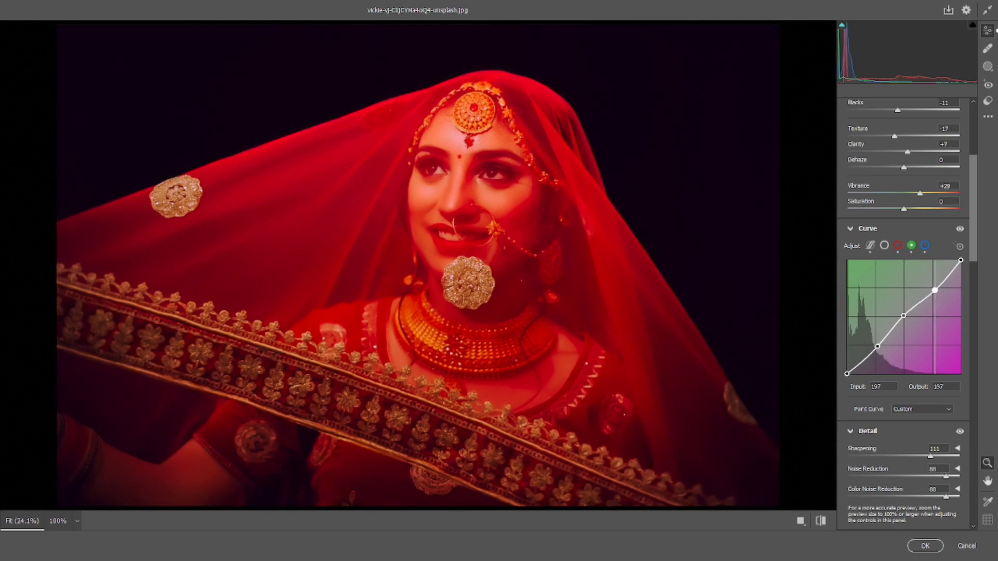
pyautogui.click(898, 245)
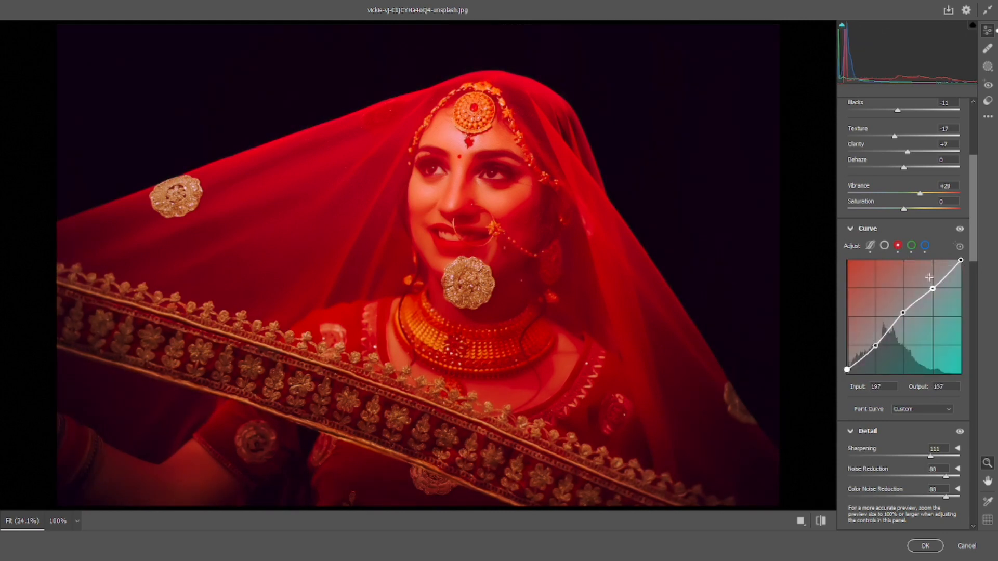
pyautogui.click(910, 246)
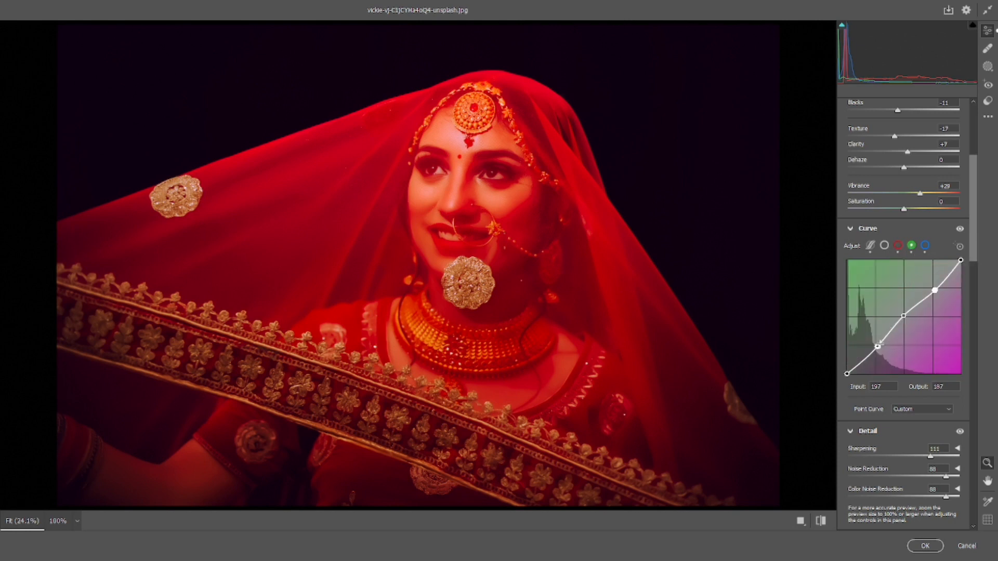
pyautogui.moveTo(877, 345); pyautogui.dragTo(875, 348)
pyautogui.click(934, 290)
pyautogui.moveTo(934, 289)
pyautogui.mouseDown()
pyautogui.moveTo(931, 280)
pyautogui.moveTo(941, 296)
pyautogui.moveTo(932, 282)
pyautogui.mouseUp()
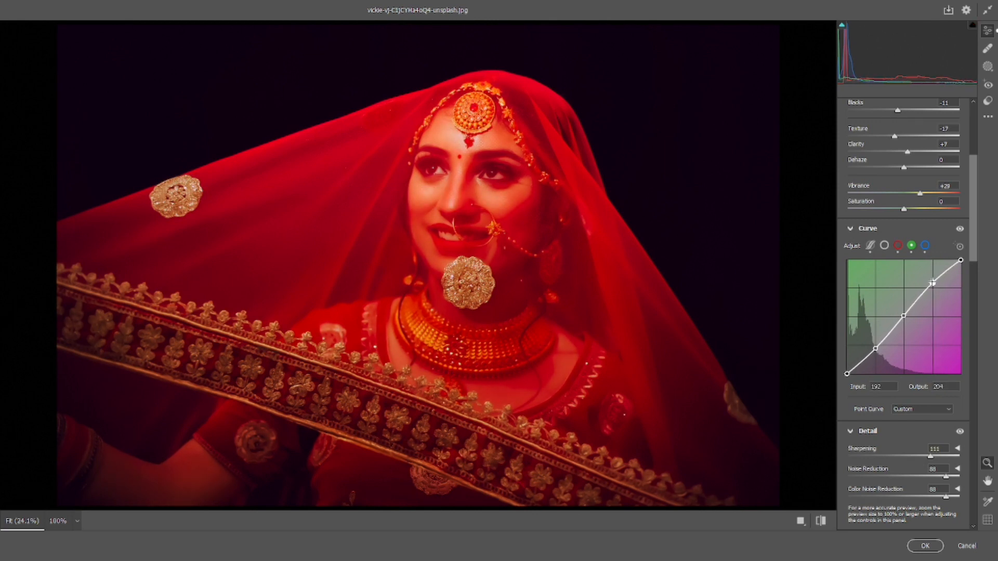
# Lower the blue curve's shadow point to input 71, output 56, and compare the image in the before and after views
pyautogui.click(925, 246)
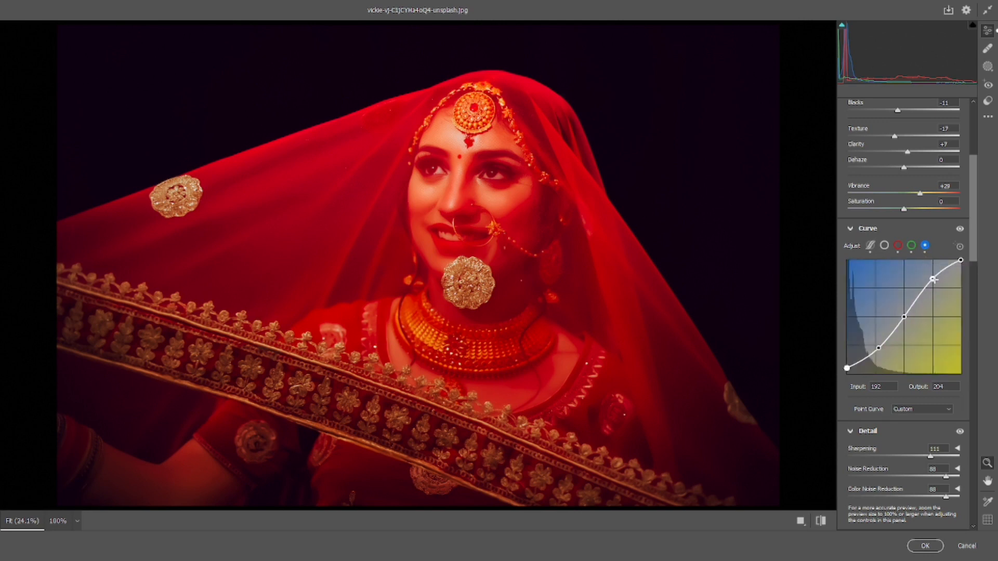
pyautogui.moveTo(878, 348); pyautogui.dragTo(878, 349)
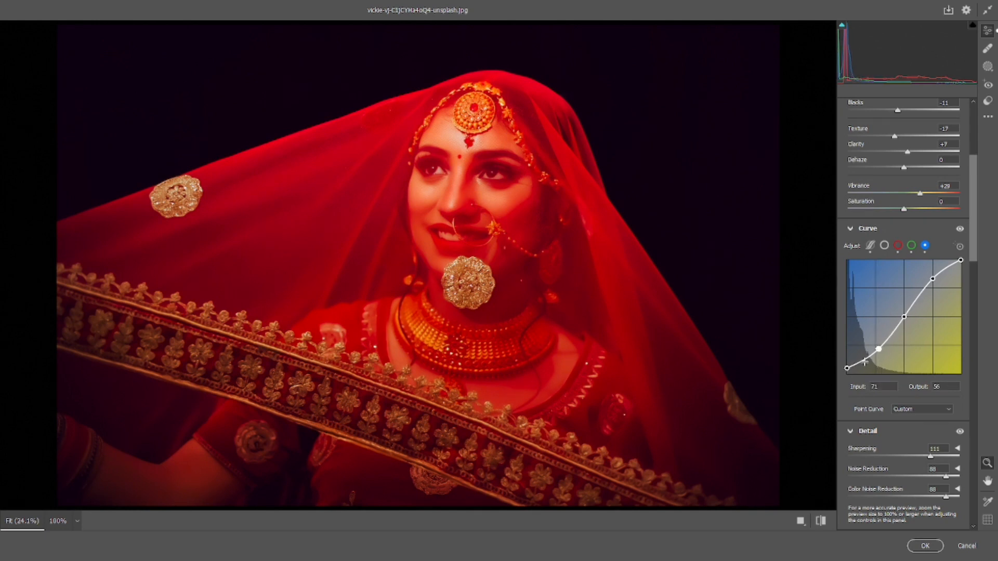
pyautogui.click(821, 520)
pyautogui.click(821, 520)
pyautogui.click(822, 520)
pyautogui.click(822, 521)
# Tint the shadows in Color Grading with hue 259 and saturation 15
pyautogui.scroll(-10, 923, 363)
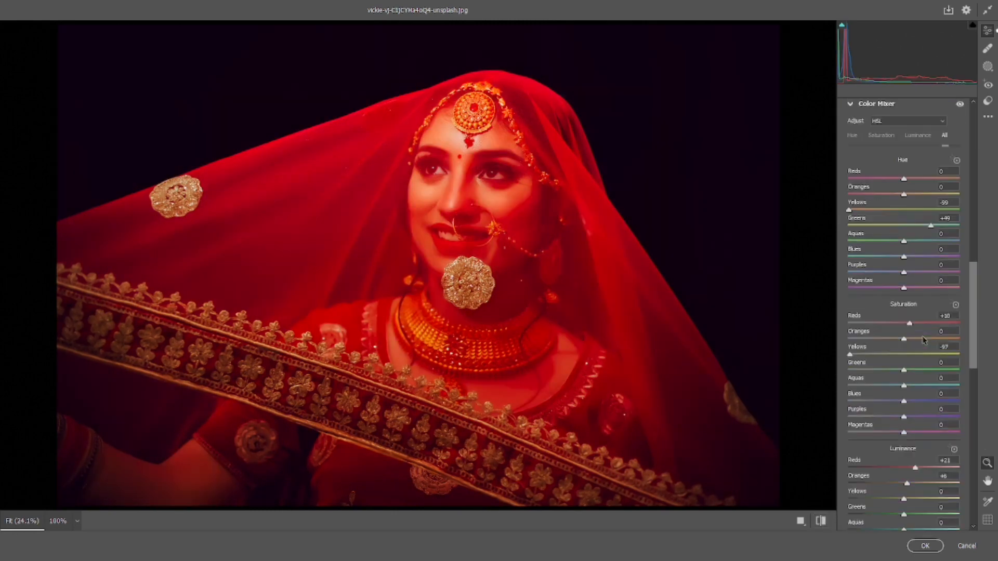
pyautogui.scroll(-5, 908, 331)
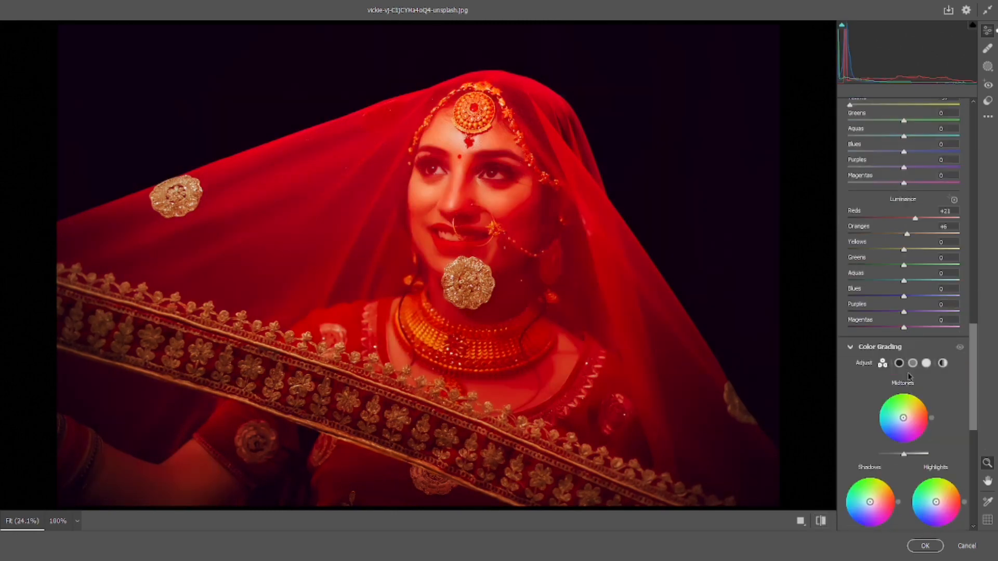
pyautogui.click(912, 363)
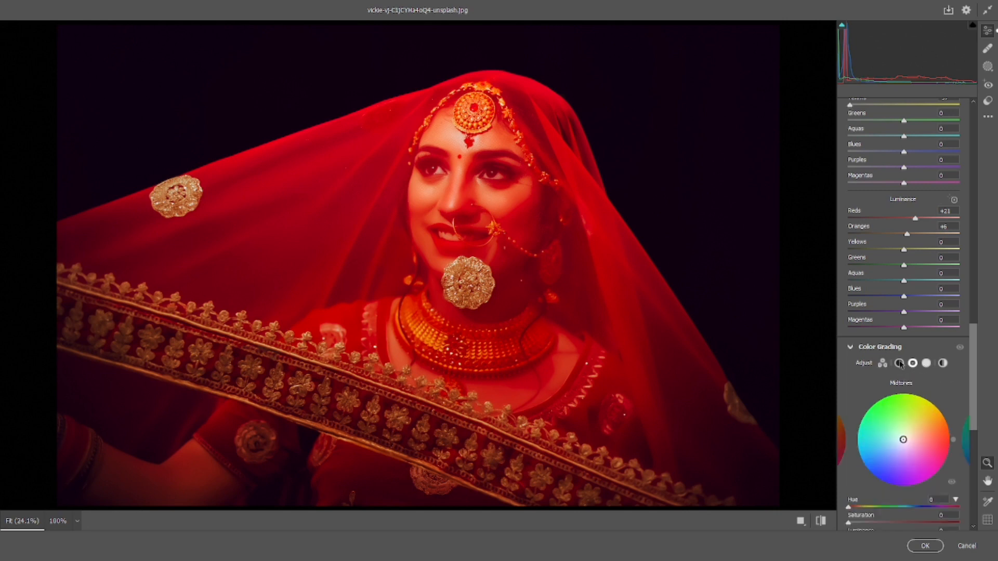
pyautogui.click(900, 363)
pyautogui.scroll(-2, 901, 384)
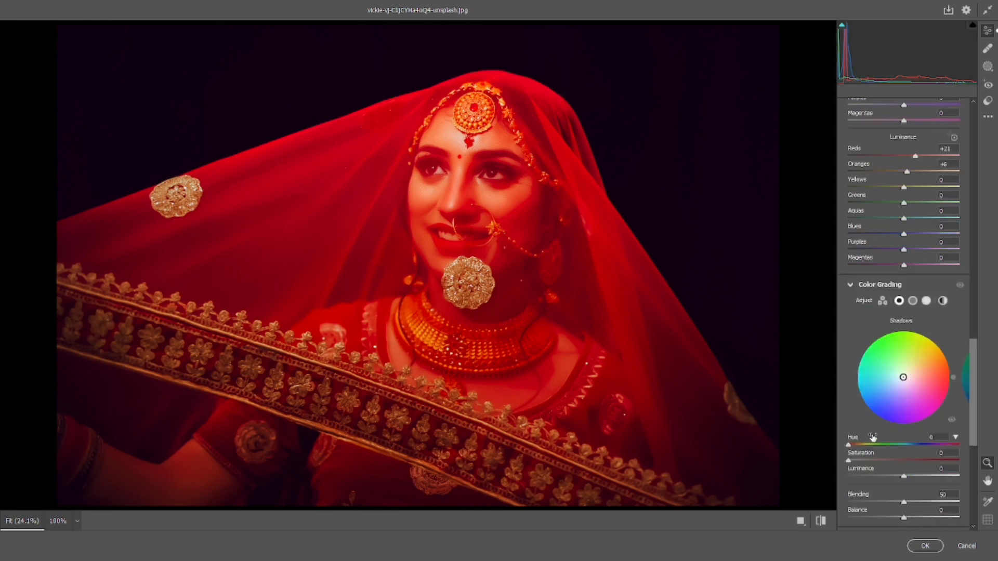
pyautogui.moveTo(855, 443); pyautogui.dragTo(927, 443)
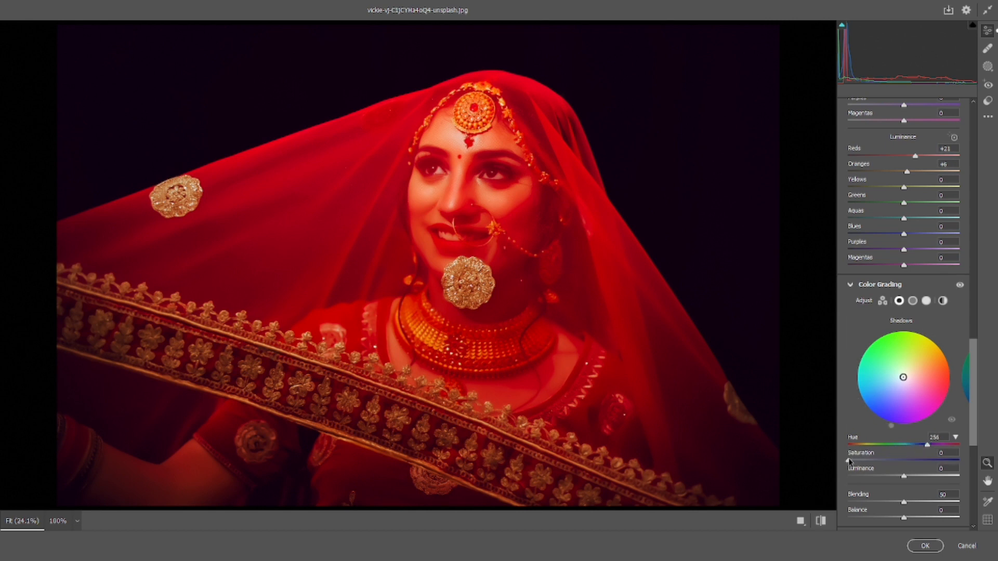
pyautogui.moveTo(891, 426); pyautogui.dragTo(902, 430)
pyautogui.moveTo(849, 461); pyautogui.dragTo(864, 462)
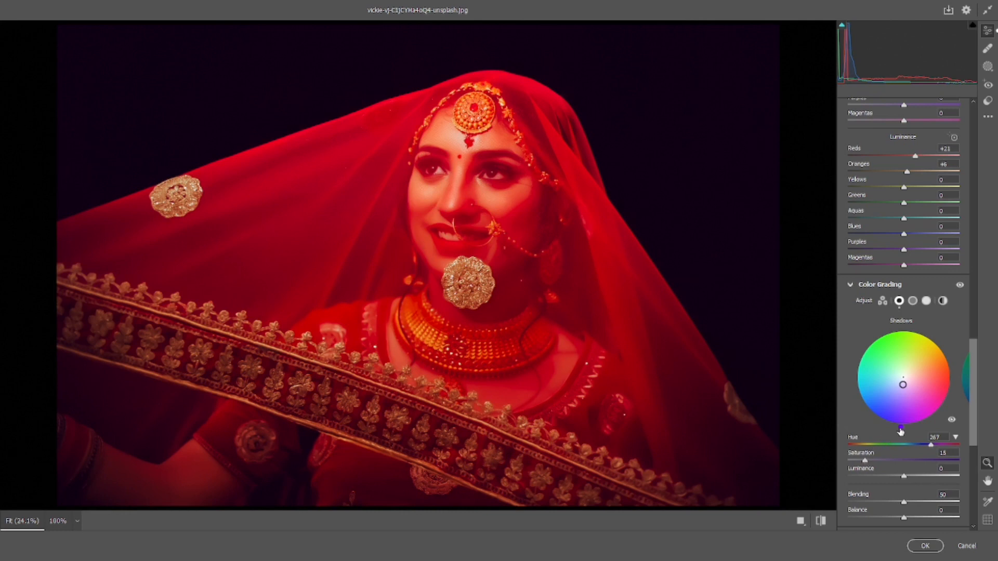
pyautogui.moveTo(900, 431)
pyautogui.mouseDown()
pyautogui.moveTo(884, 425)
pyautogui.moveTo(930, 425)
pyautogui.moveTo(952, 405)
pyautogui.moveTo(950, 390)
pyautogui.moveTo(898, 413)
pyautogui.mouseUp()
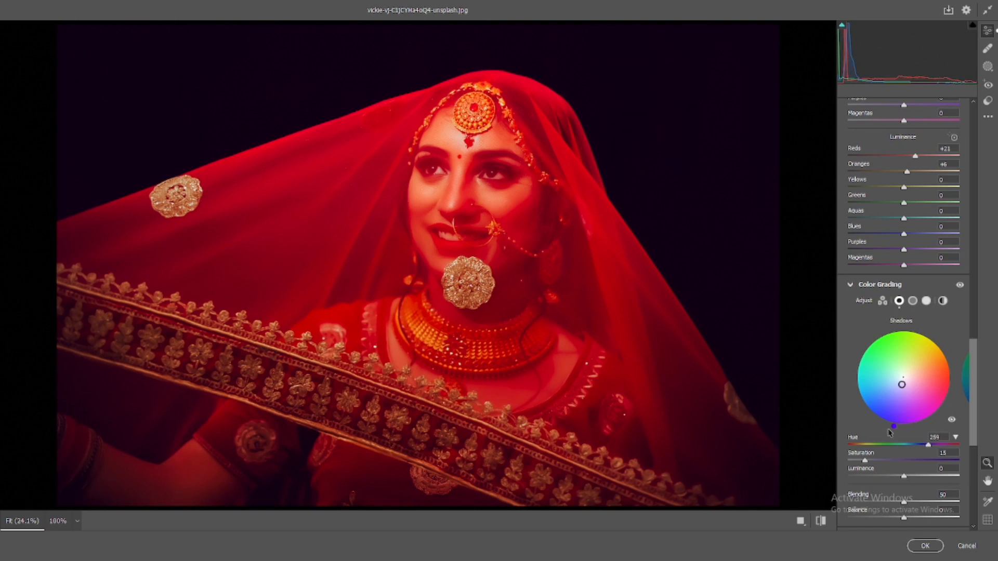
# Tint the midtones in Color Grading with hue 50 and saturation 10
pyautogui.click(912, 300)
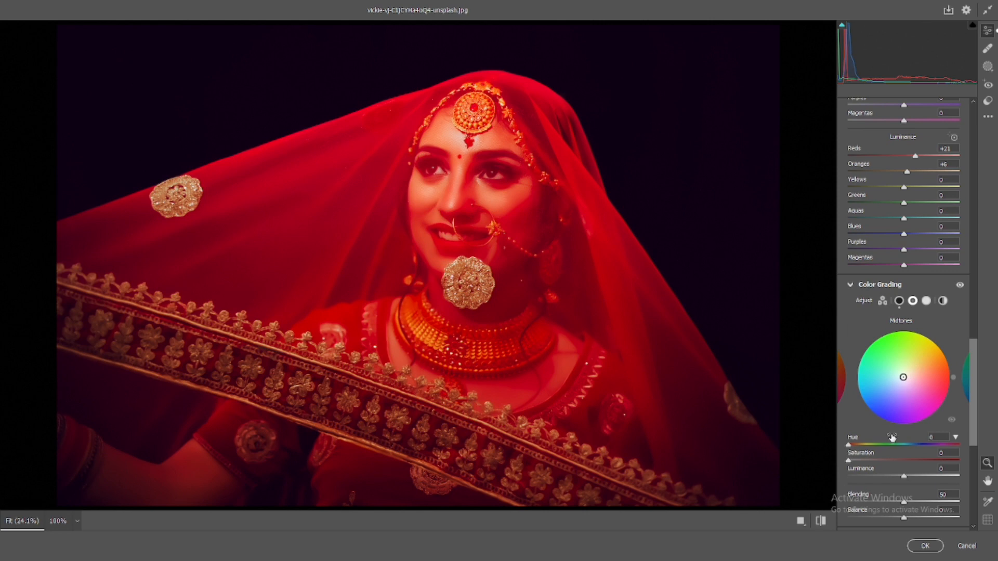
pyautogui.moveTo(848, 445); pyautogui.dragTo(852, 446)
pyautogui.moveTo(852, 445)
pyautogui.mouseDown()
pyautogui.moveTo(866, 443)
pyautogui.moveTo(862, 460)
pyautogui.moveTo(861, 441)
pyautogui.moveTo(847, 436)
pyautogui.moveTo(873, 424)
pyautogui.moveTo(864, 422)
pyautogui.mouseUp()
pyautogui.click(867, 445)
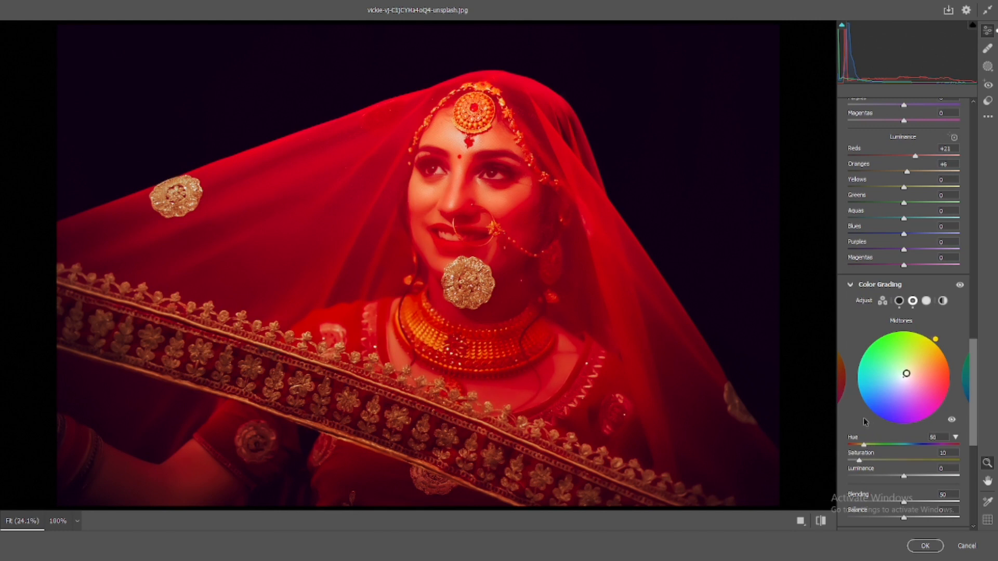
# Tint the highlights in Color Grading with hue 59 and saturation 29, and compare the image with its default settings
pyautogui.click(926, 301)
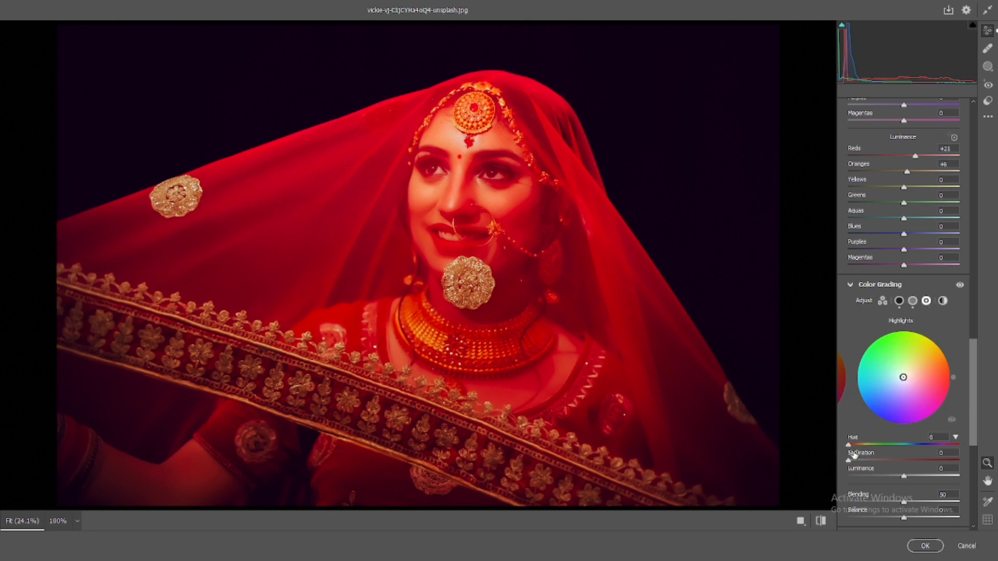
pyautogui.moveTo(850, 445)
pyautogui.mouseDown()
pyautogui.moveTo(881, 463)
pyautogui.moveTo(859, 446)
pyautogui.moveTo(890, 433)
pyautogui.moveTo(864, 426)
pyautogui.moveTo(904, 419)
pyautogui.moveTo(865, 410)
pyautogui.moveTo(883, 414)
pyautogui.mouseUp()
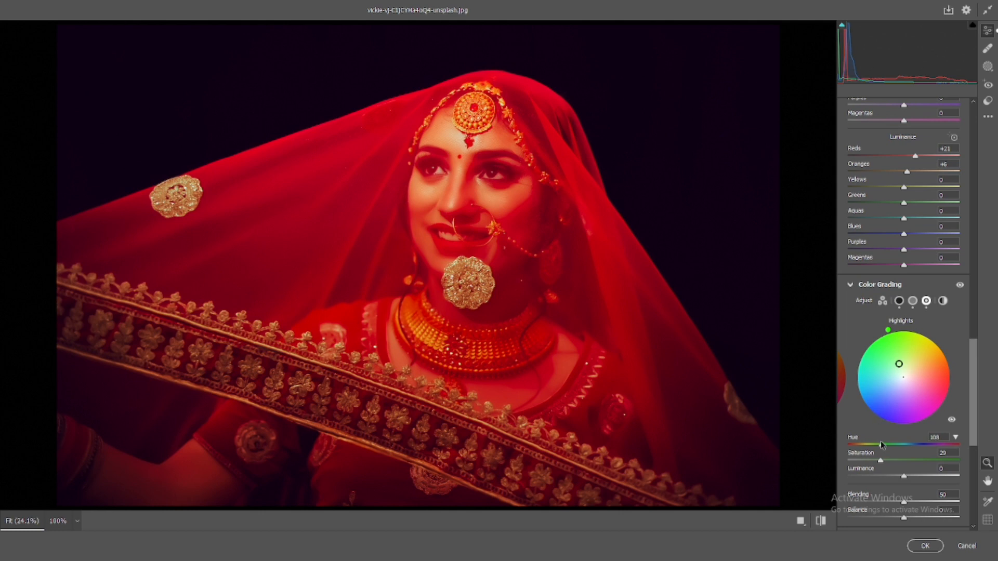
pyautogui.moveTo(881, 445); pyautogui.dragTo(867, 434)
pyautogui.click(821, 520)
pyautogui.click(820, 520)
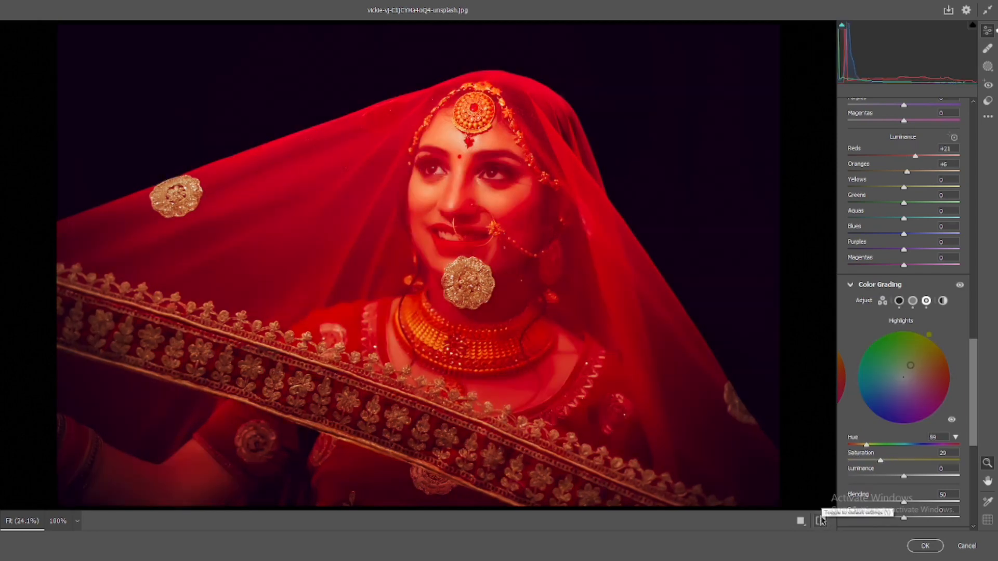
pyautogui.click(820, 520)
pyautogui.click(821, 520)
# Shift the Reds hue in the Color Mixer to -1 and keep the Oranges hue at 0
pyautogui.scroll(-5, 906, 366)
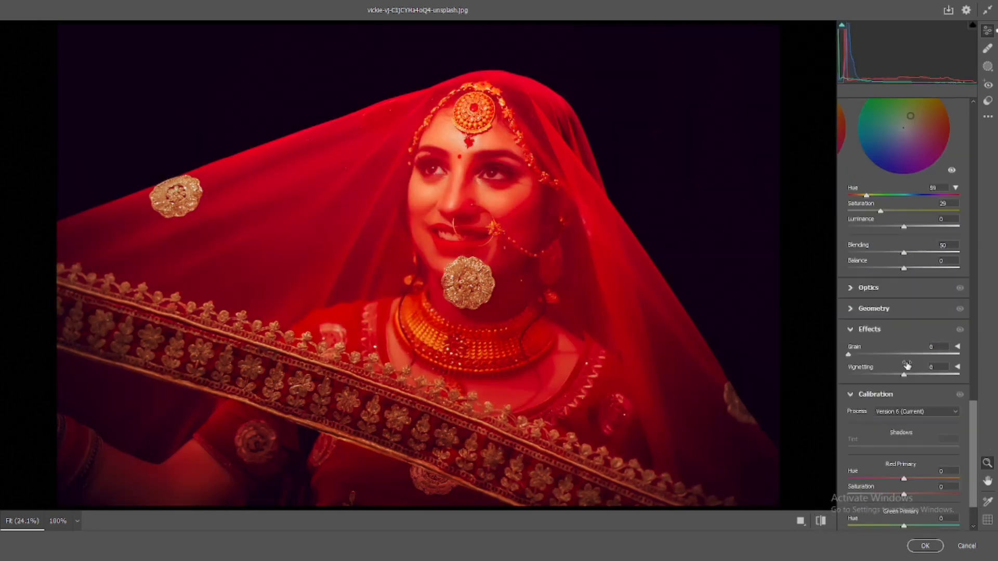
pyautogui.scroll(-2, 907, 366)
pyautogui.scroll(10, 907, 365)
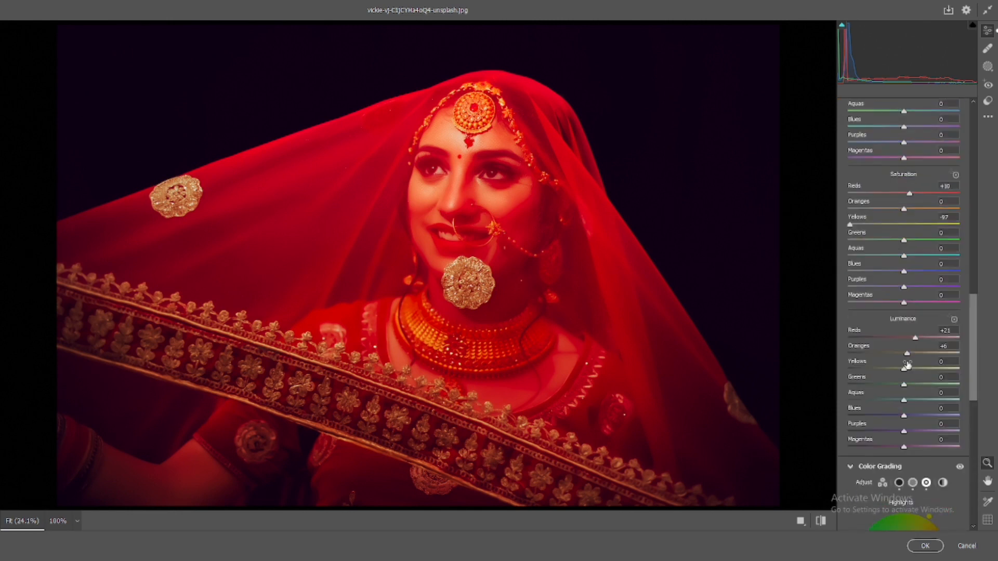
pyautogui.scroll(-3, 931, 341)
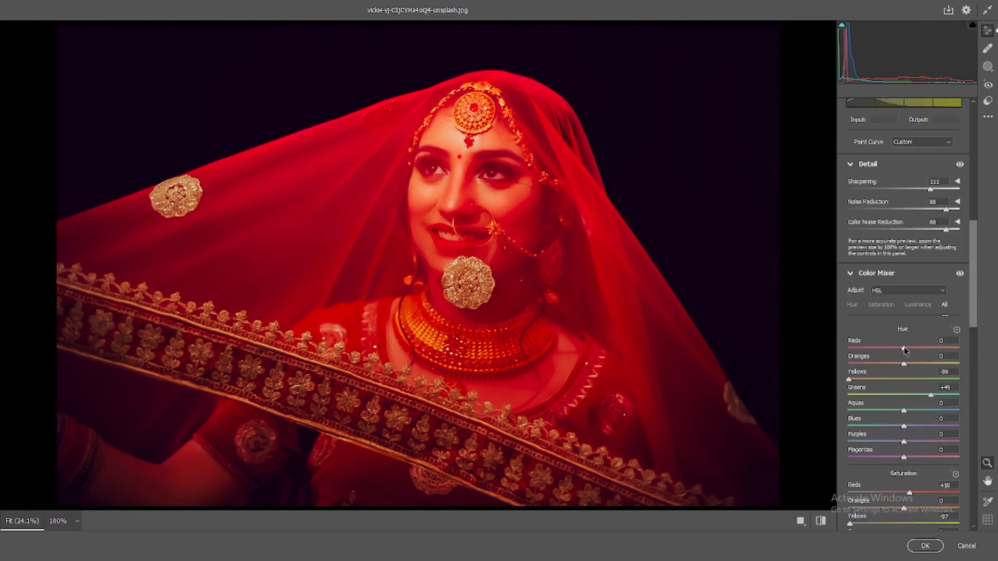
pyautogui.moveTo(903, 347)
pyautogui.mouseDown()
pyautogui.moveTo(914, 365)
pyautogui.moveTo(882, 365)
pyautogui.moveTo(902, 349)
pyautogui.mouseUp()
pyautogui.doubleClick(913, 350)
pyautogui.doubleClick(883, 364)
# Reduce the Oranges saturation in the Color Mixer to -36
pyautogui.scroll(-2, 904, 352)
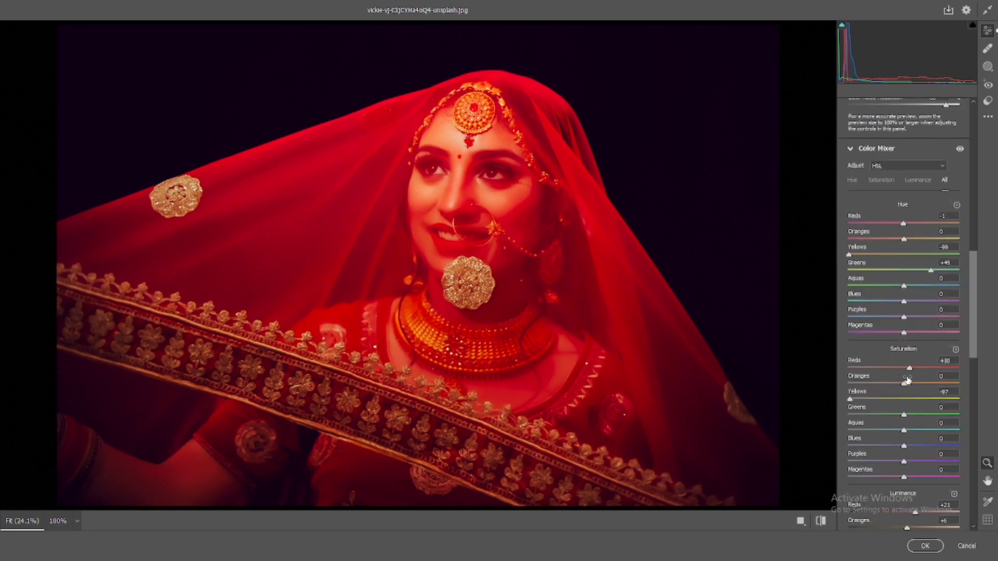
pyautogui.moveTo(904, 383); pyautogui.dragTo(854, 373)
pyautogui.doubleClick(855, 381)
pyautogui.moveTo(903, 385); pyautogui.dragTo(886, 383)
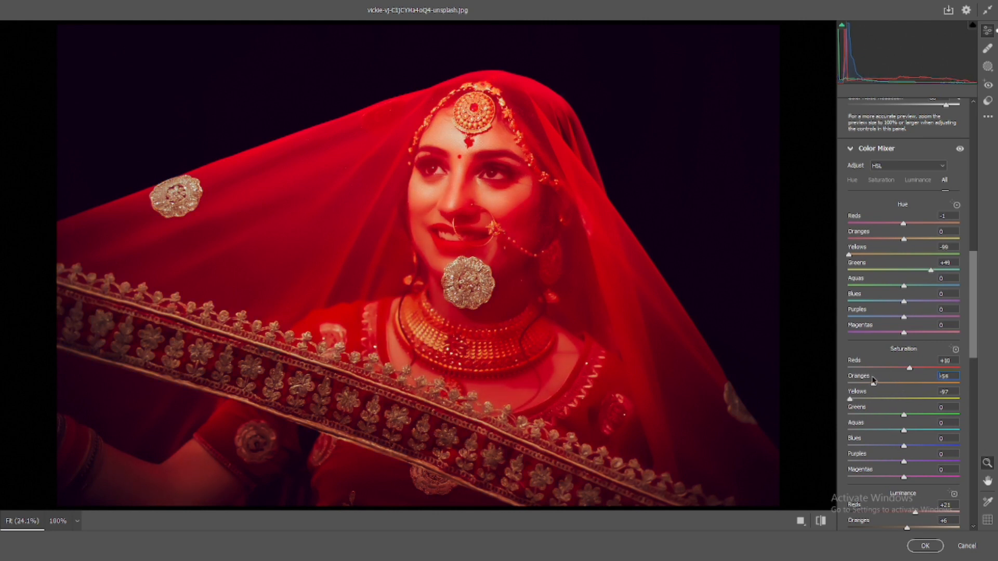
pyautogui.moveTo(875, 380); pyautogui.dragTo(879, 381)
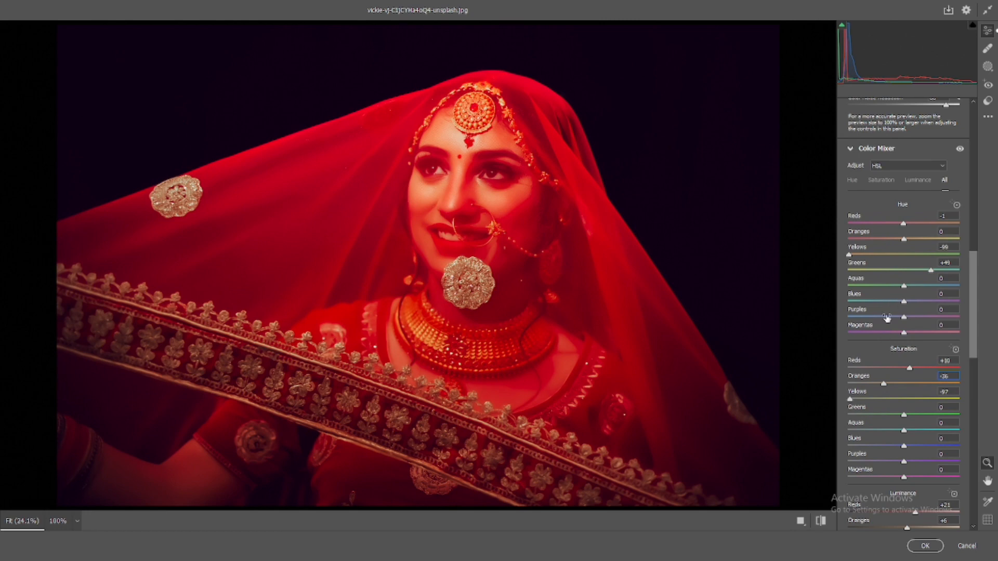
# Compare the graded portrait repeatedly with its default settings and apply the Camera Raw adjustments
pyautogui.click(820, 521)
pyautogui.click(820, 520)
pyautogui.click(821, 521)
pyautogui.click(820, 520)
pyautogui.click(821, 521)
pyautogui.click(821, 521)
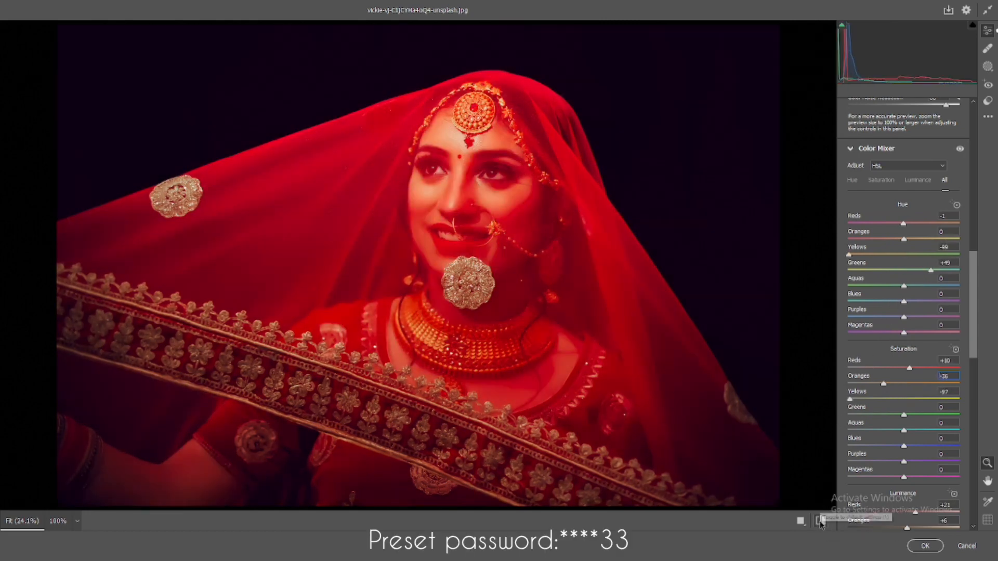
pyautogui.click(821, 521)
pyautogui.click(820, 521)
pyautogui.click(821, 520)
pyautogui.click(820, 520)
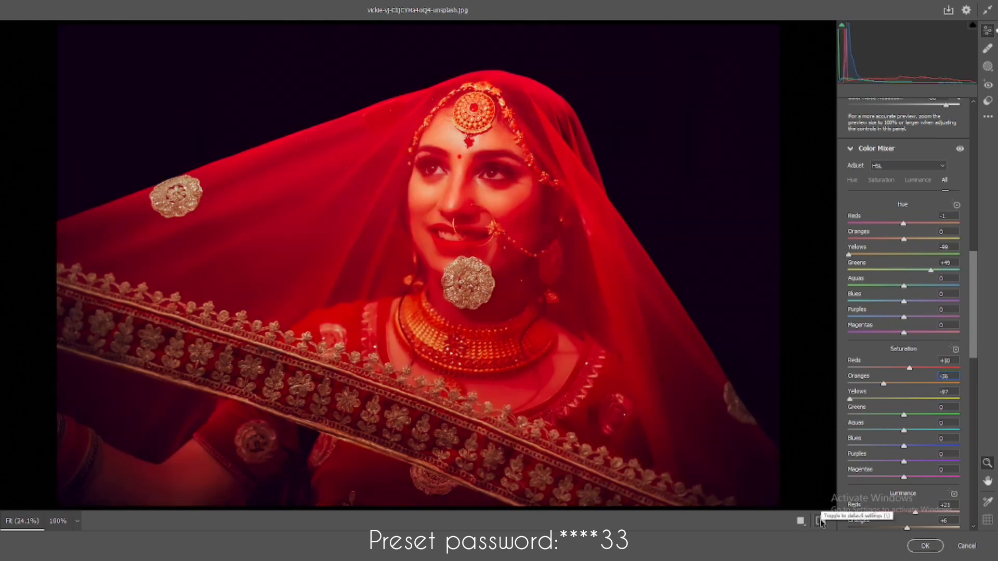
pyautogui.click(820, 520)
pyautogui.click(820, 521)
pyautogui.click(925, 545)
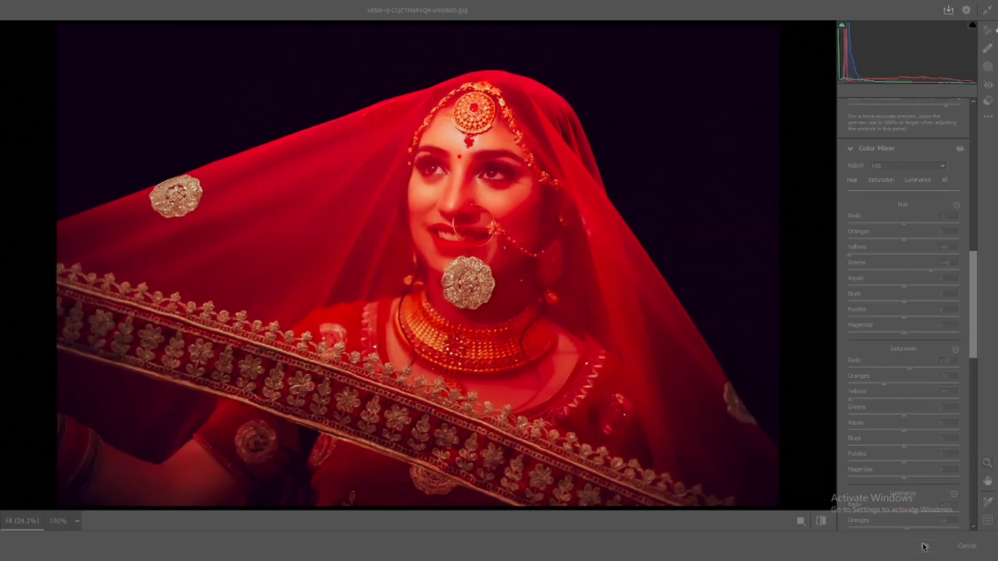